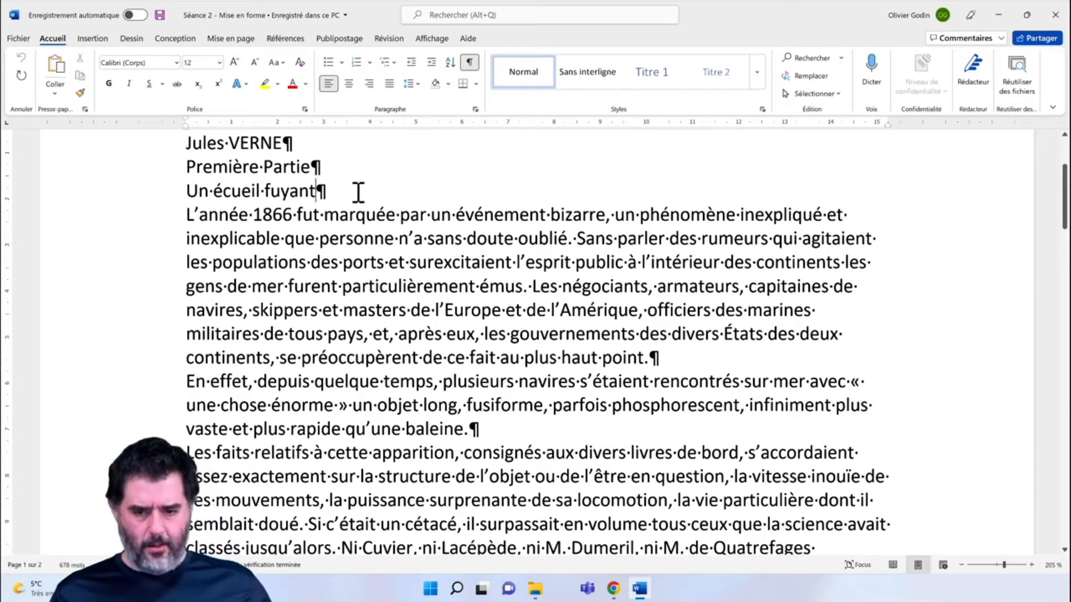
Insert an empty paragraph after the heading "Un écueil fuyant"
key(Return)
scroll(357, 223, up, 3)
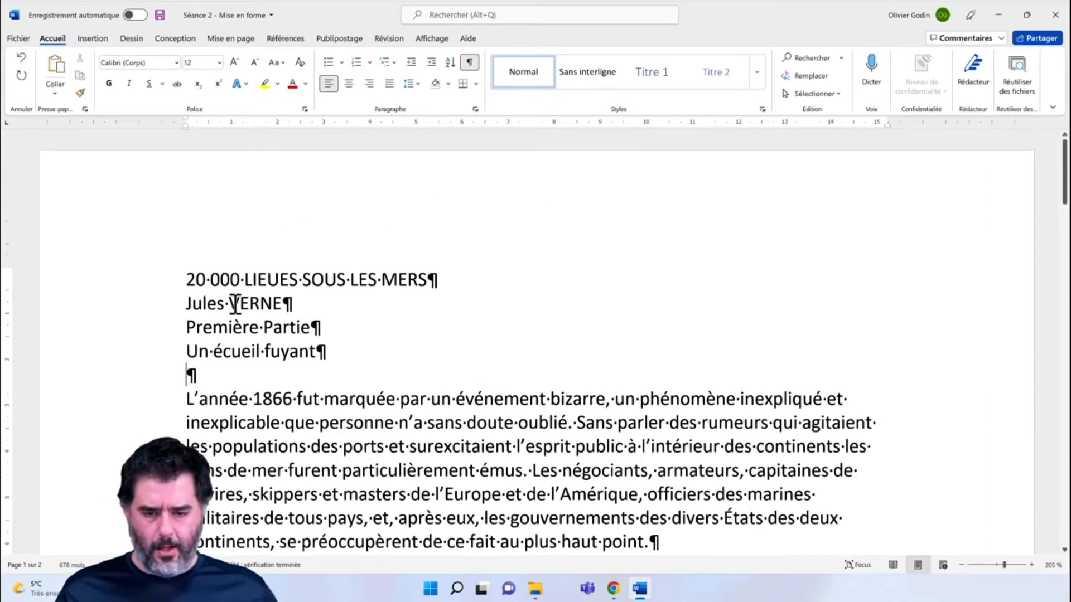
scroll(475, 383, down, 3)
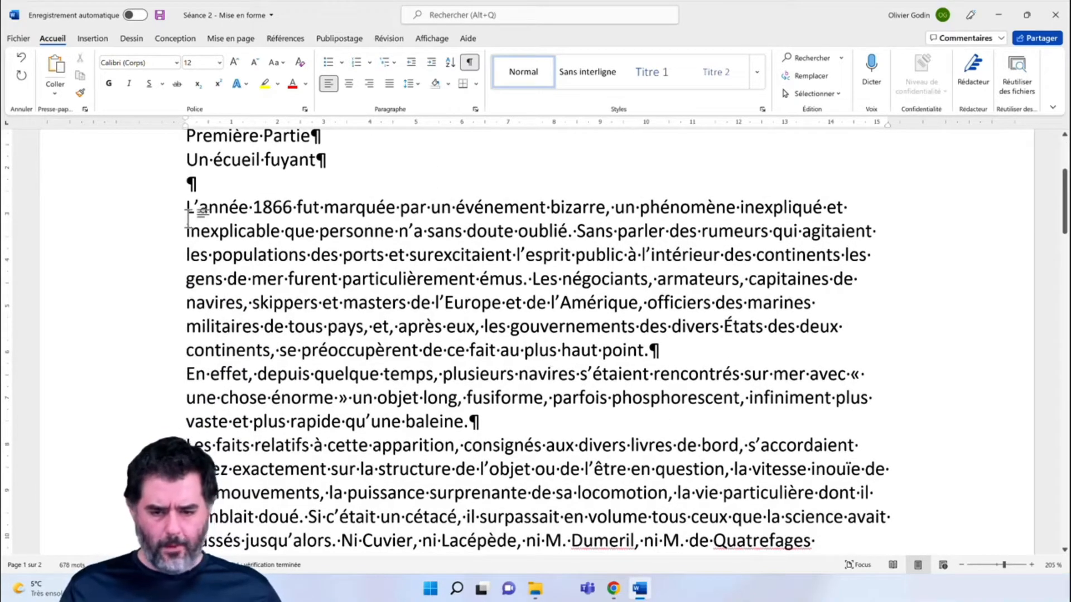
Try centred and right alignment on the first body paragraph, "L'année 1866…", and set it to justified
drag(188, 205, 650, 351)
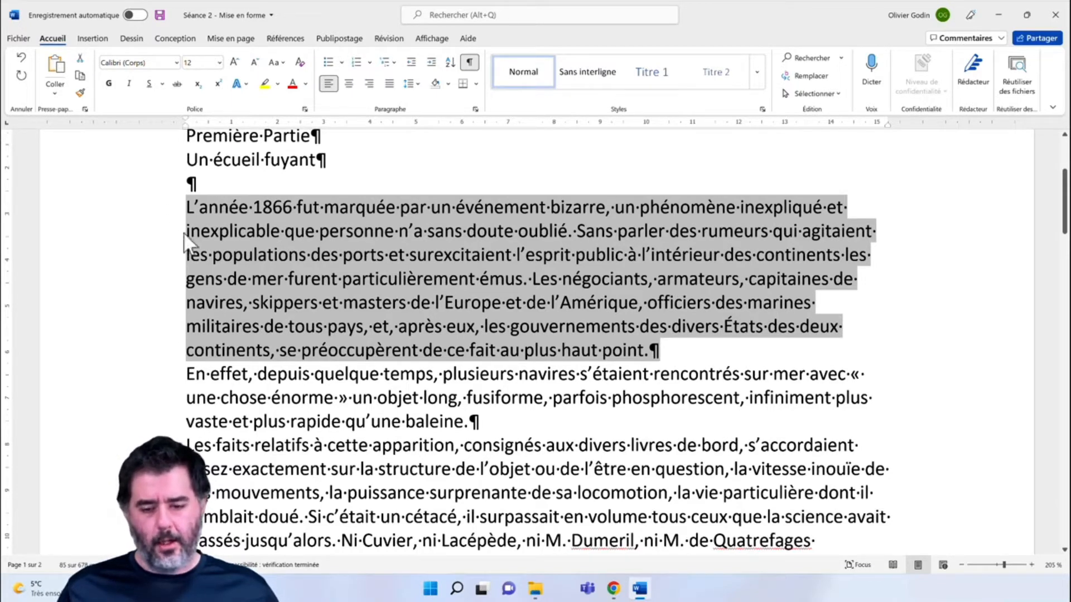
click(347, 85)
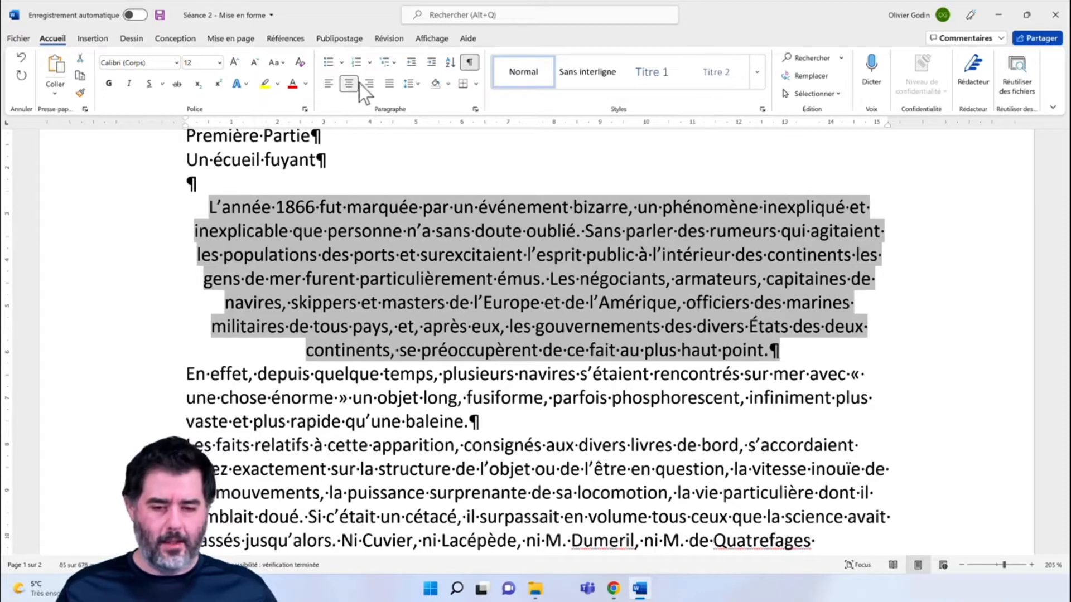
click(366, 82)
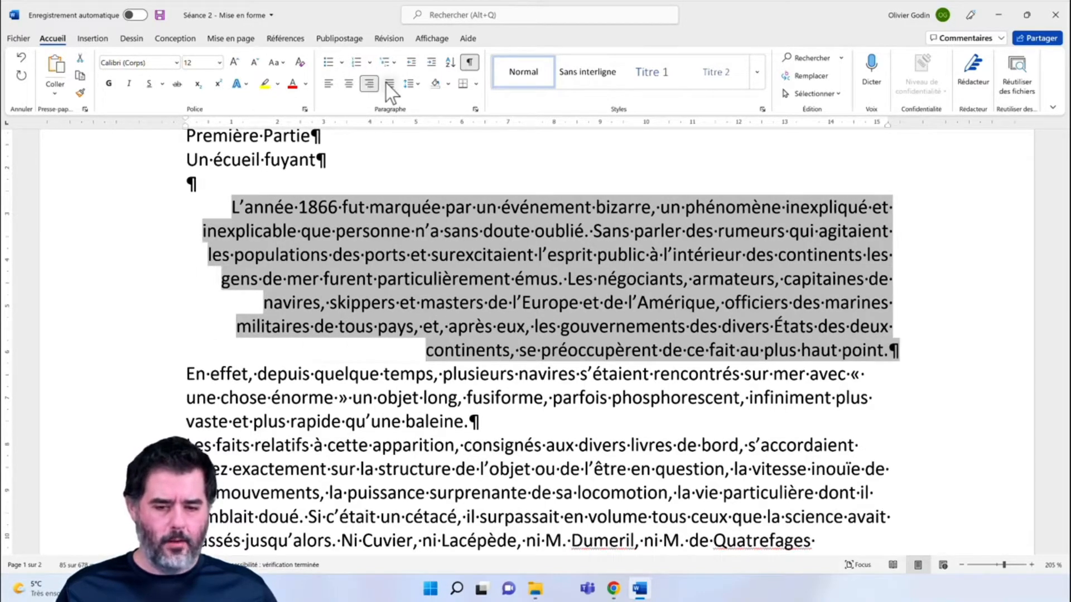
click(389, 83)
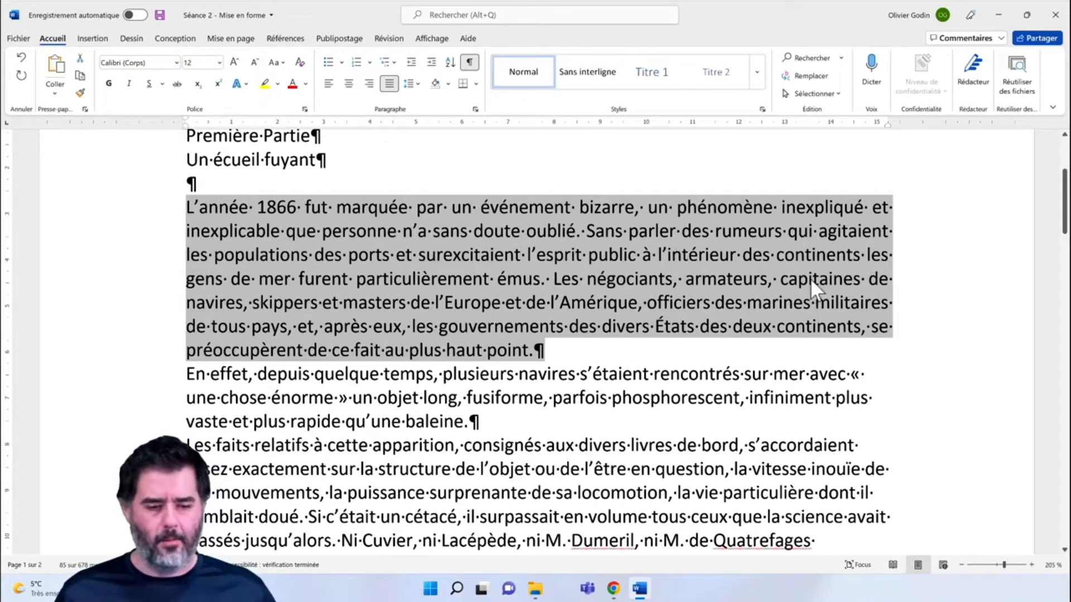
click(805, 254)
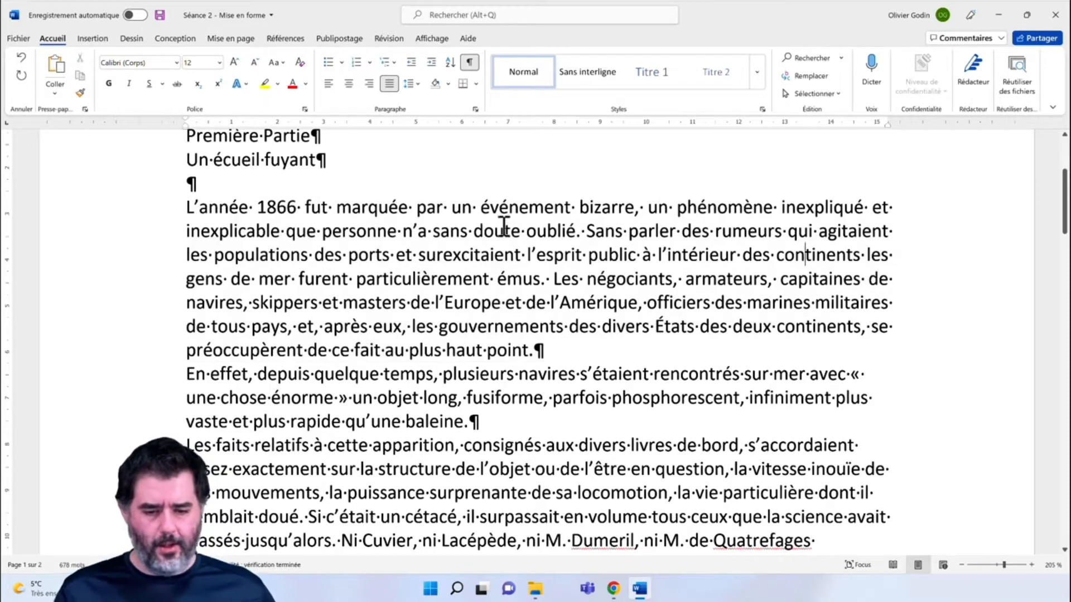
Examine the alignment of the title, author line and body text in the solution document in Chrome, and return to Word
click(625, 592)
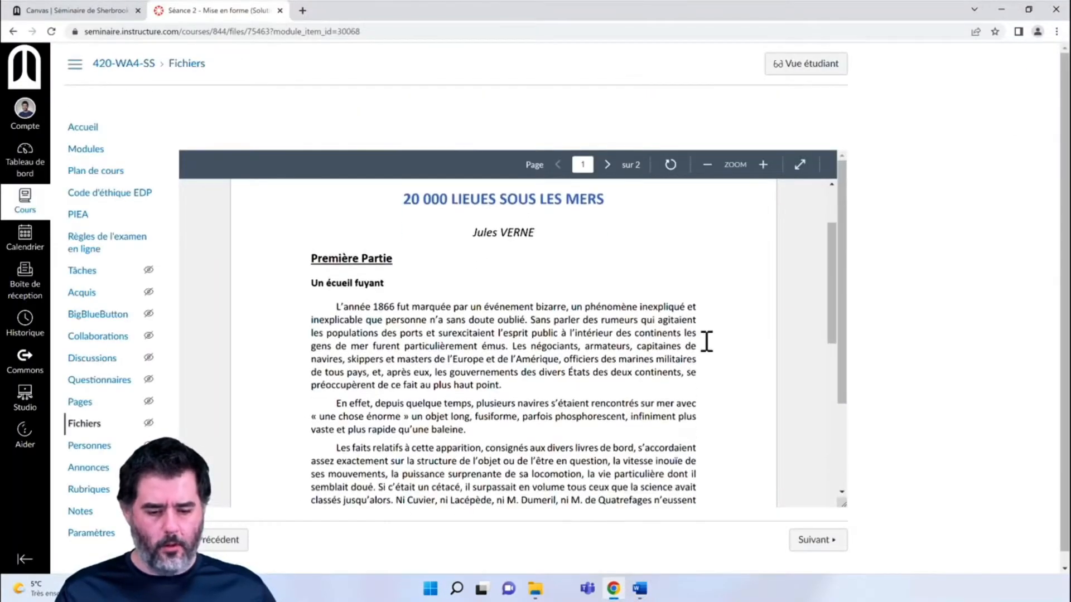
scroll(707, 341, down, 1)
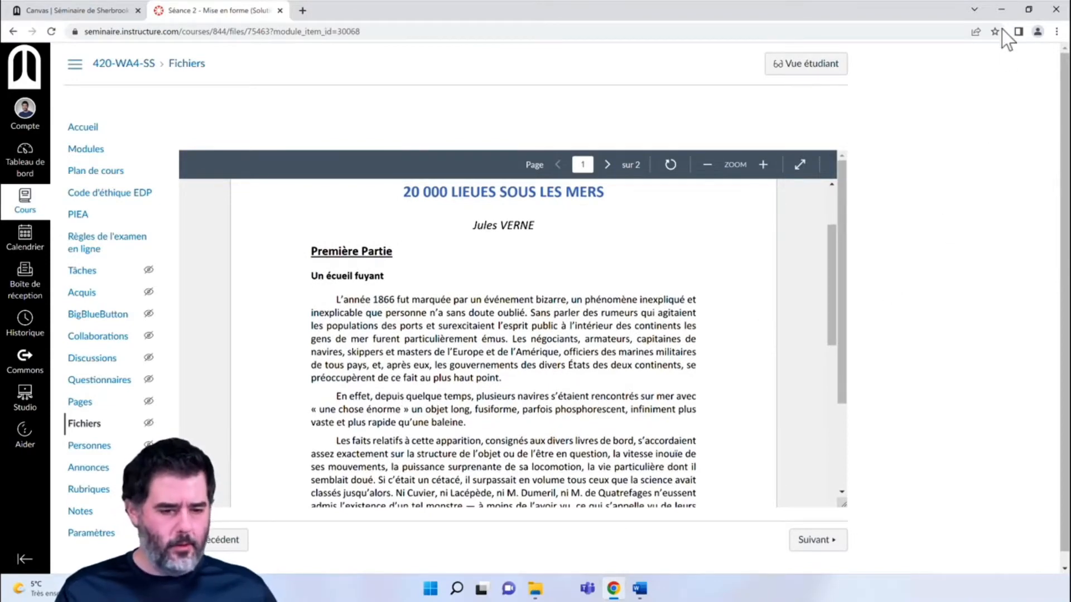
click(1001, 10)
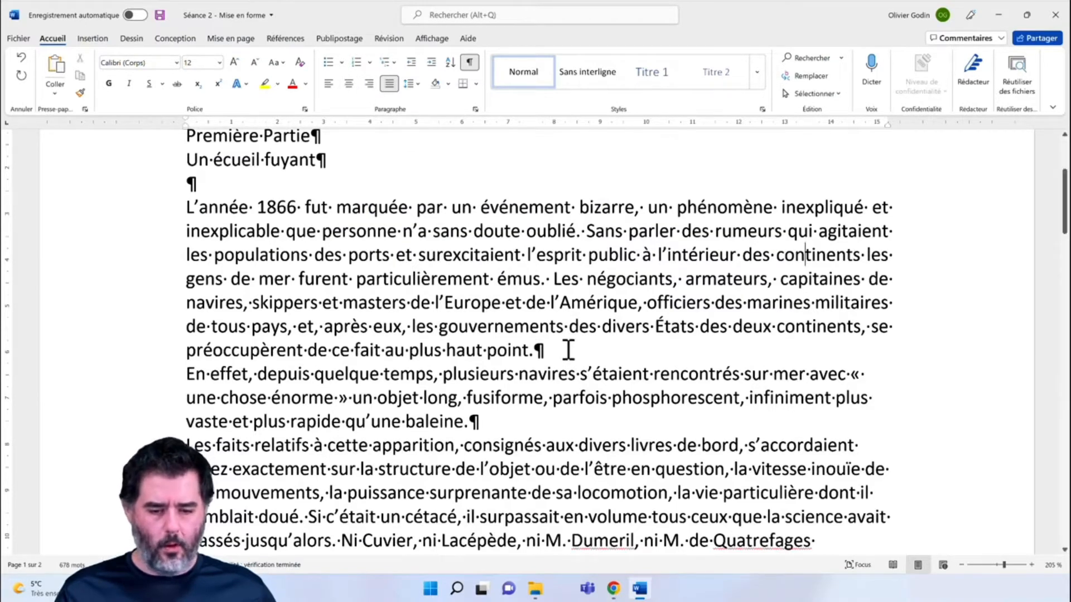
scroll(568, 350, down, 1)
scroll(564, 323, up, 3)
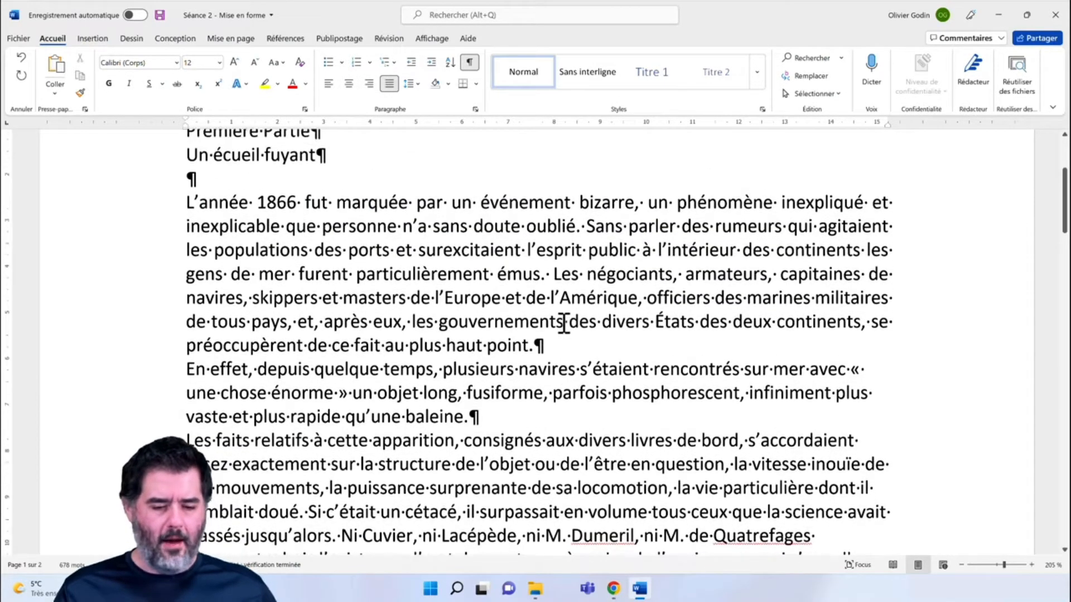
scroll(588, 299, up, 3)
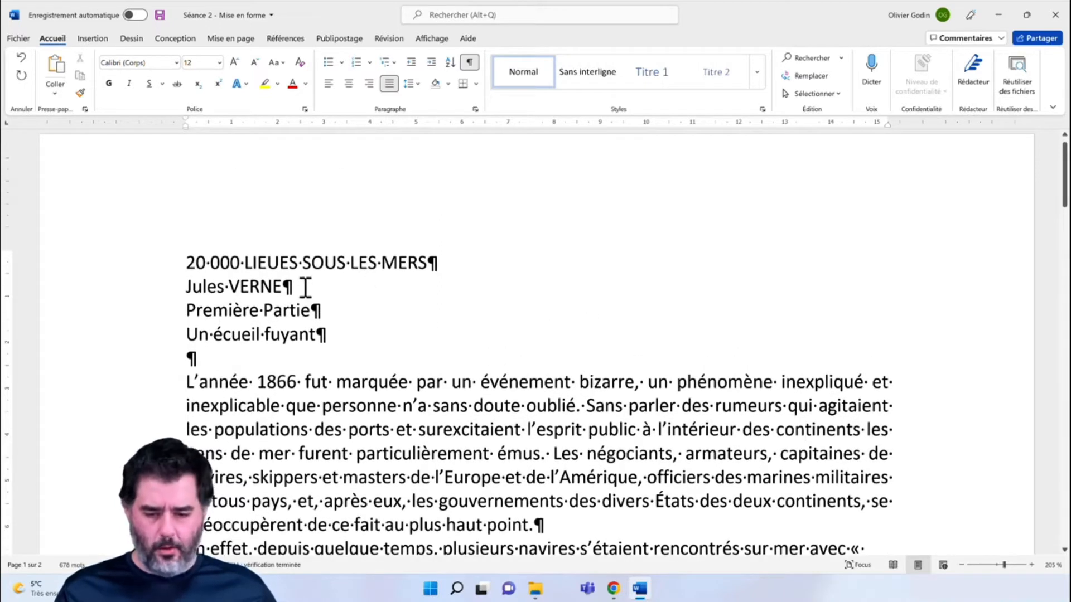
click(612, 588)
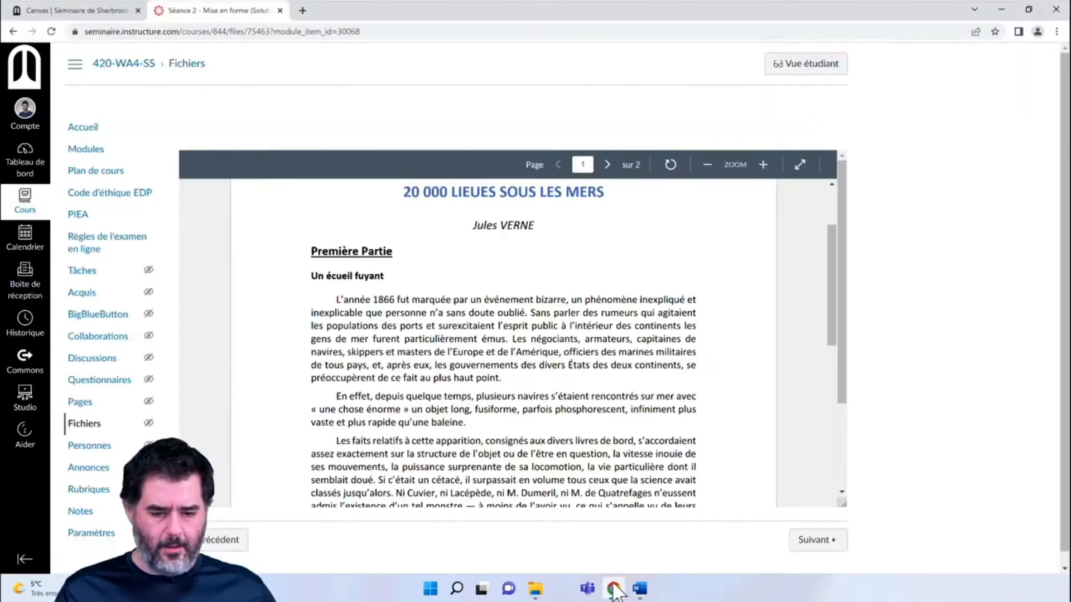
scroll(513, 223, up, 3)
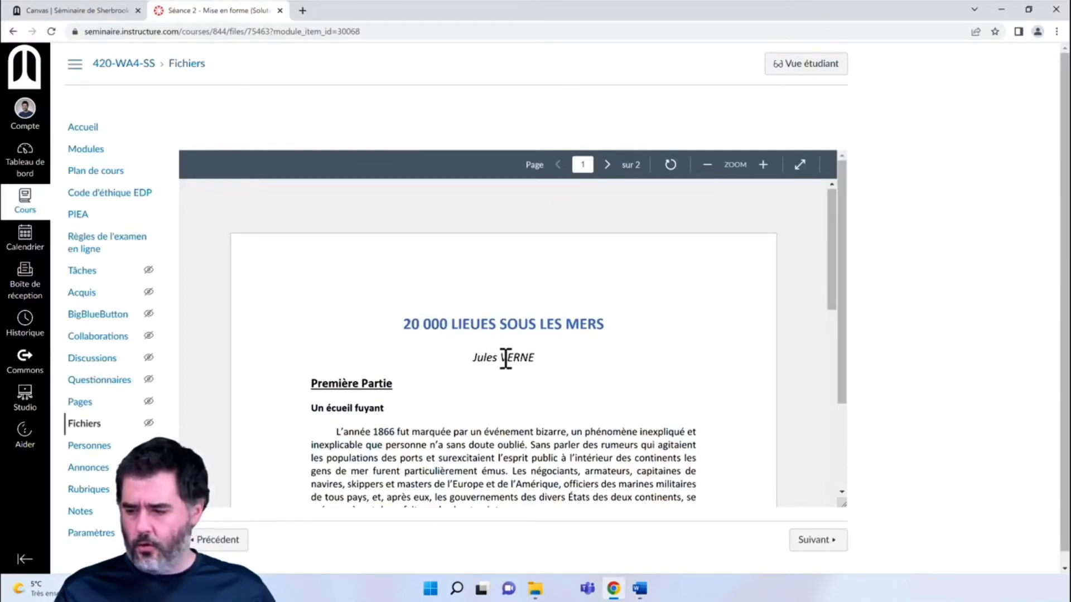
click(640, 590)
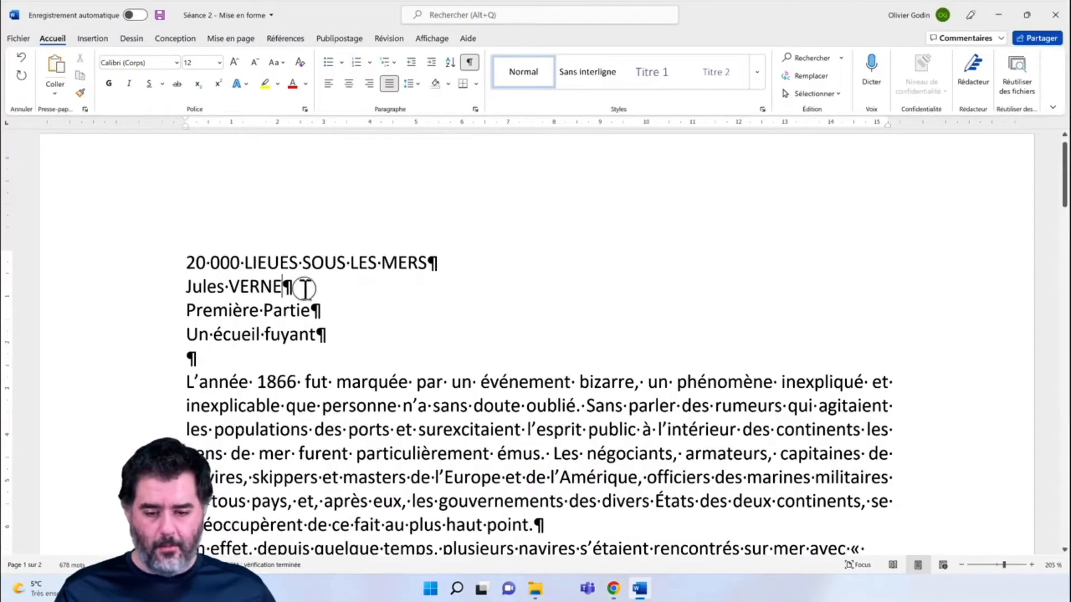
Centre the title "20 000 LIEUES SOUS LES MERS" and the author line below it
drag(299, 287, 153, 260)
click(349, 84)
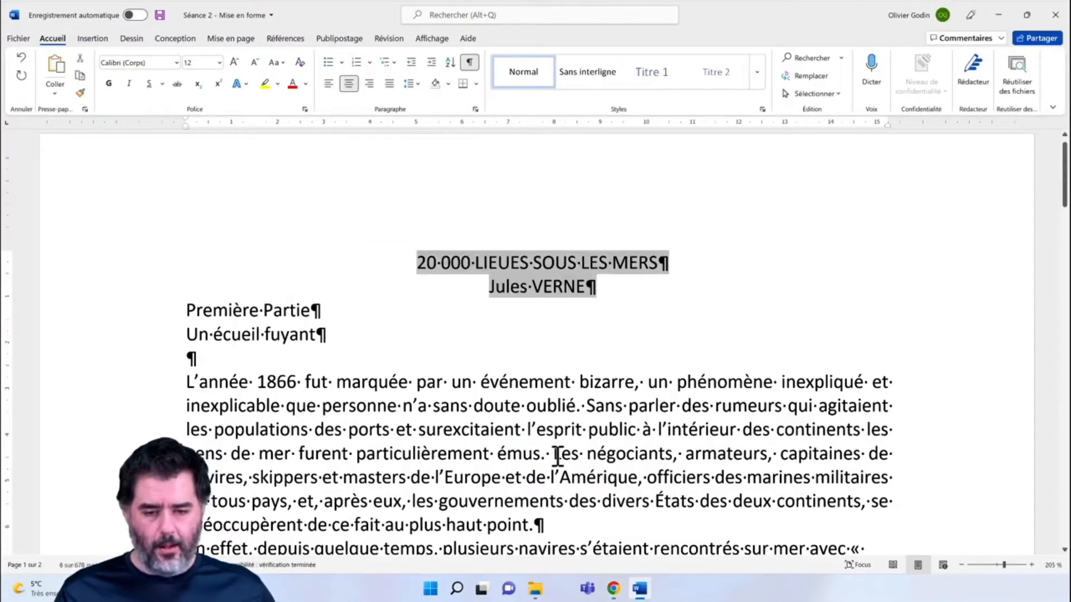
click(616, 388)
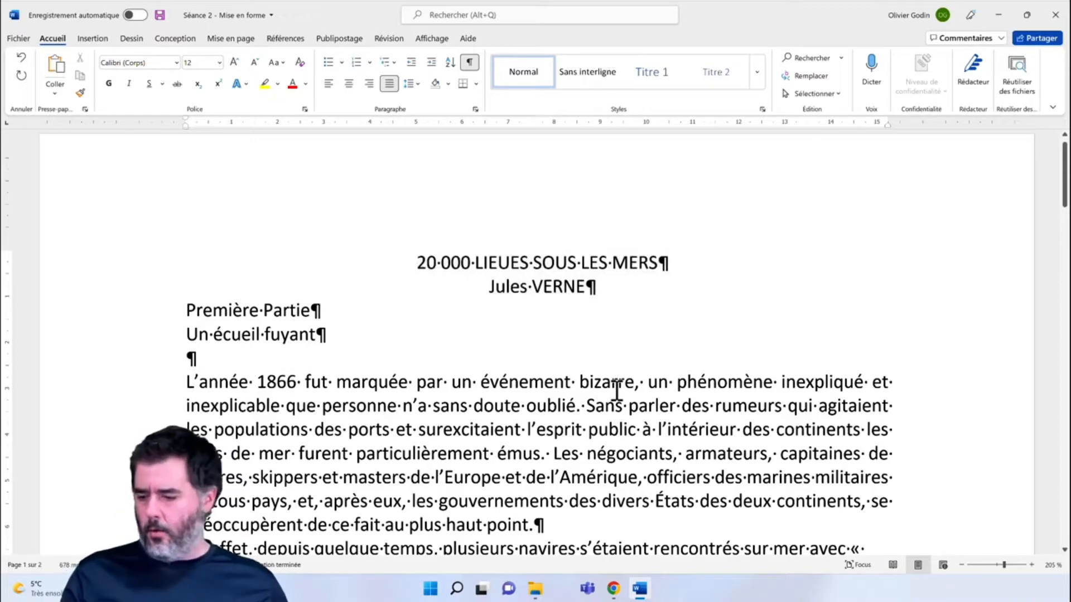
Justify all body paragraphs between "Un écueil fuyant" and the heading "Le pour et le contre"
drag(1065, 206, 1065, 205)
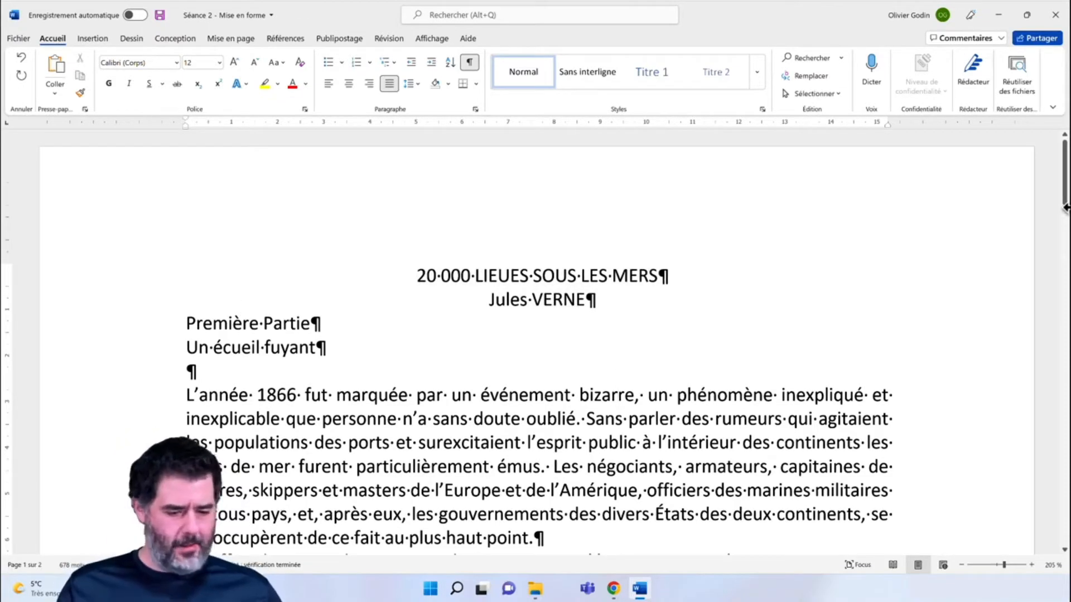
scroll(657, 386, down, 10)
scroll(658, 384, up, 4)
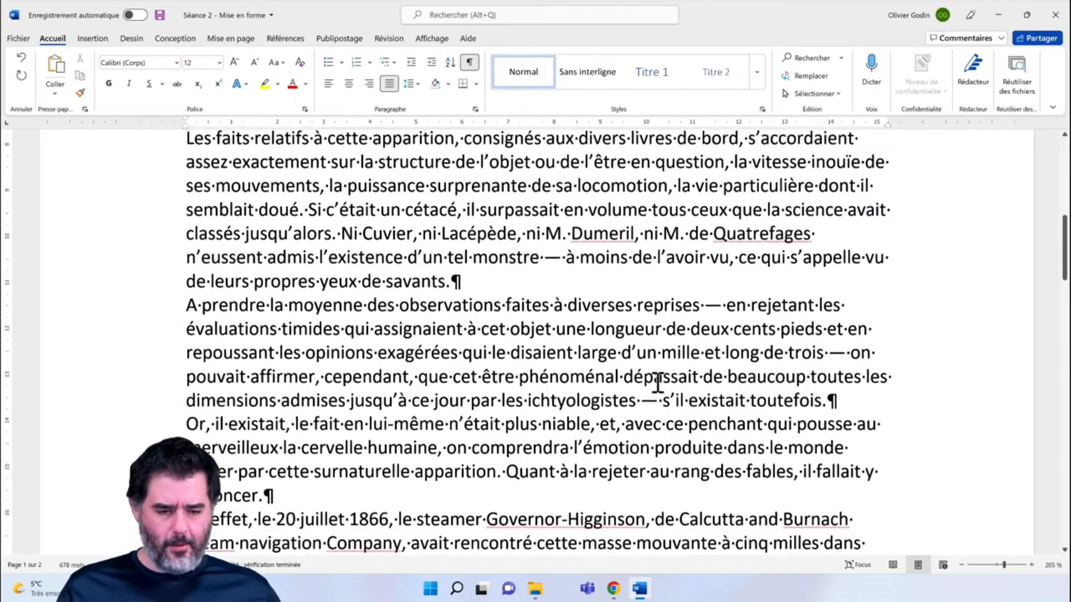
scroll(658, 384, up, 4)
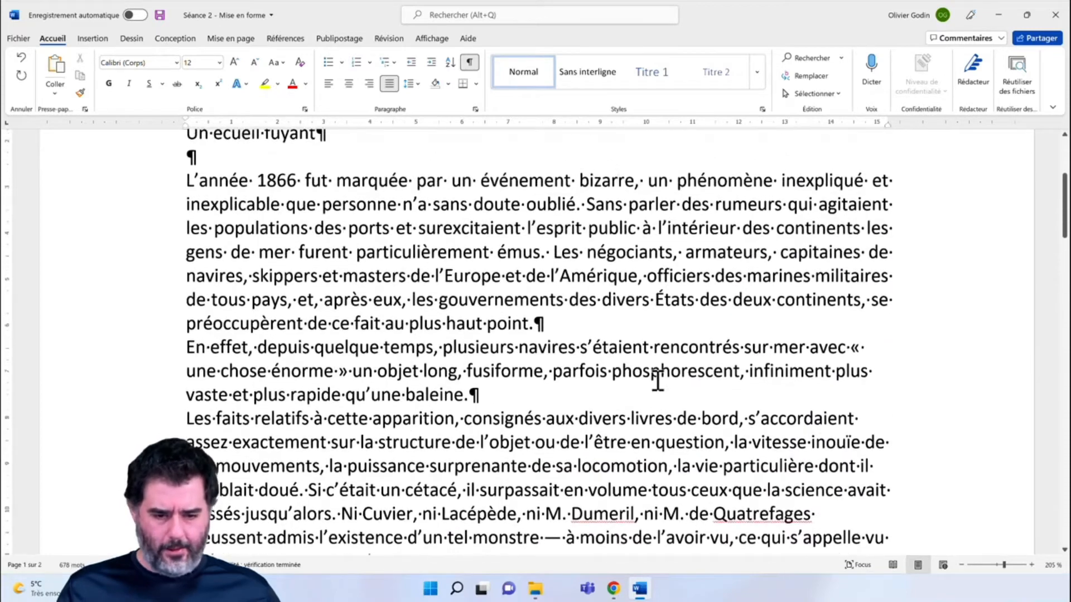
scroll(658, 384, up, 2)
drag(186, 262, 499, 327)
scroll(494, 334, down, 10)
scroll(499, 334, down, 3)
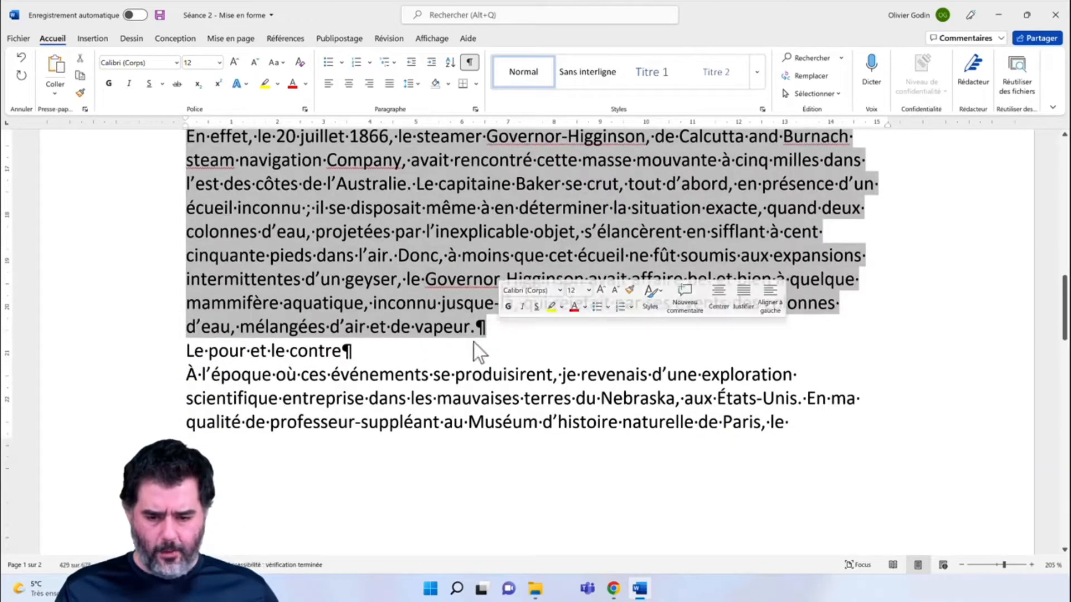
click(390, 83)
click(304, 402)
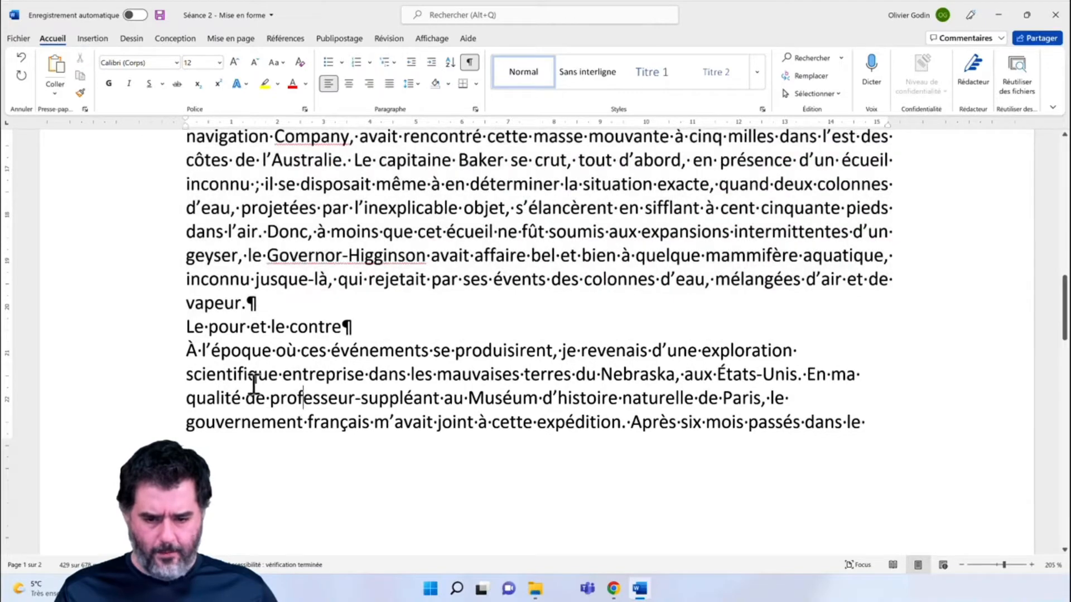
Justify all body paragraphs under "Le pour et le contre" through the end of the document
drag(188, 350, 563, 344)
scroll(440, 389, down, 6)
scroll(455, 390, down, 4)
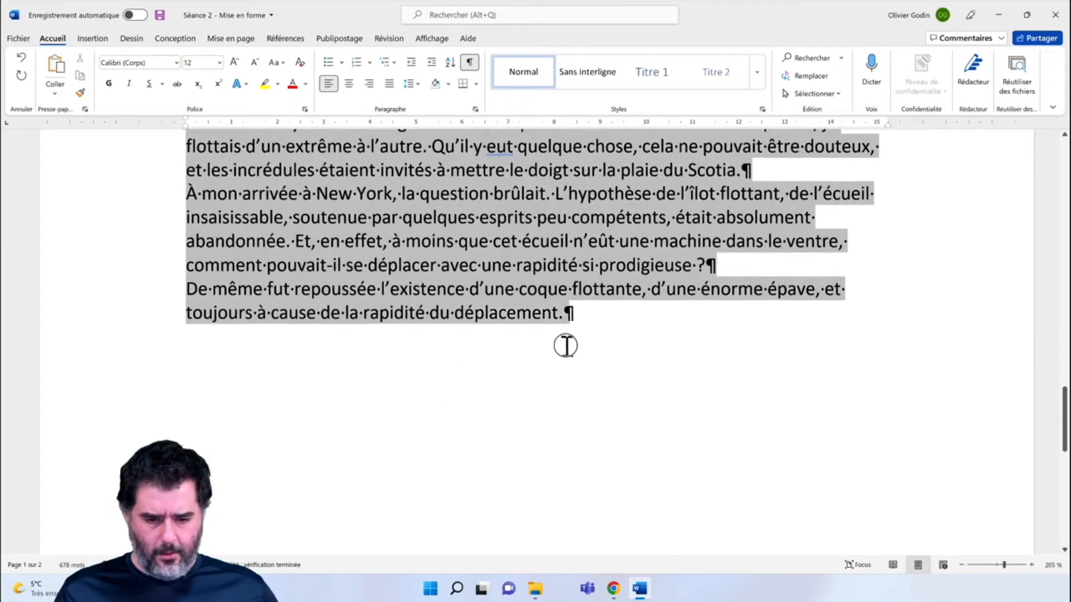
click(389, 84)
scroll(607, 402, up, 6)
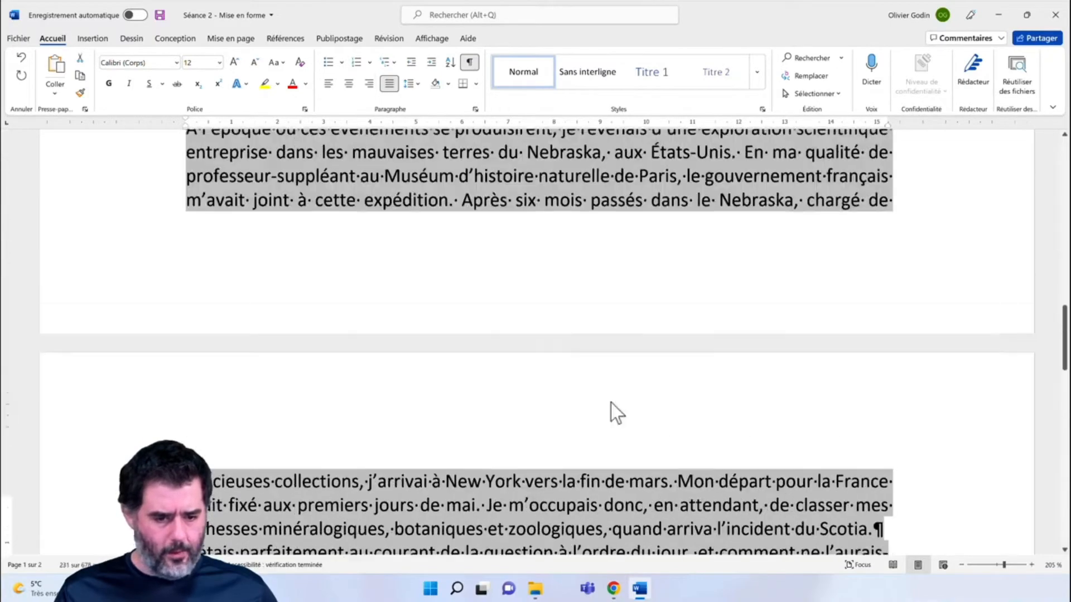
scroll(611, 403, up, 10)
scroll(613, 410, down, 4)
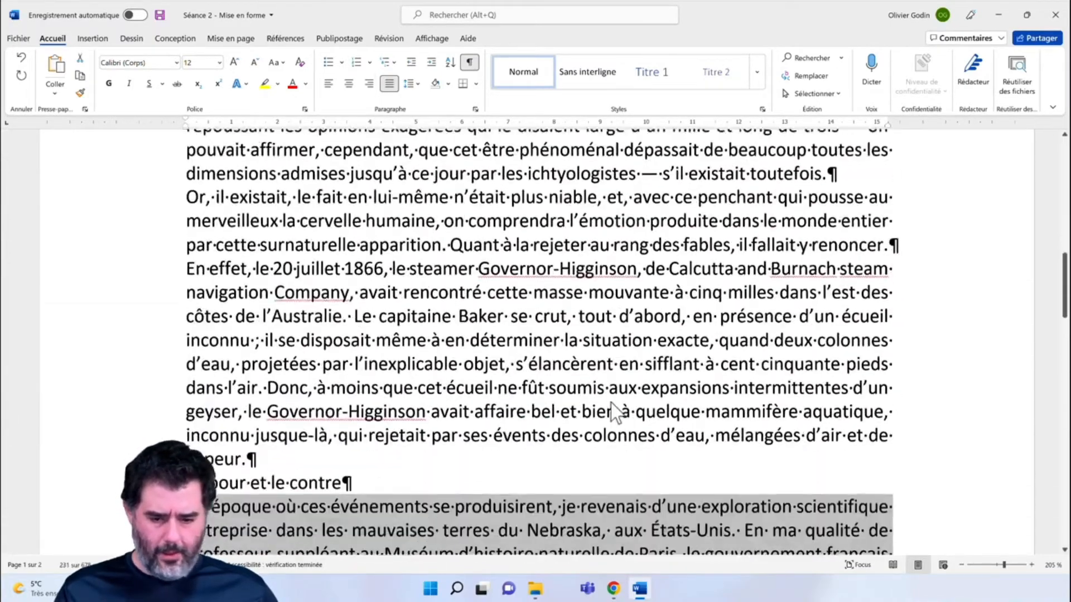
scroll(613, 412, up, 15)
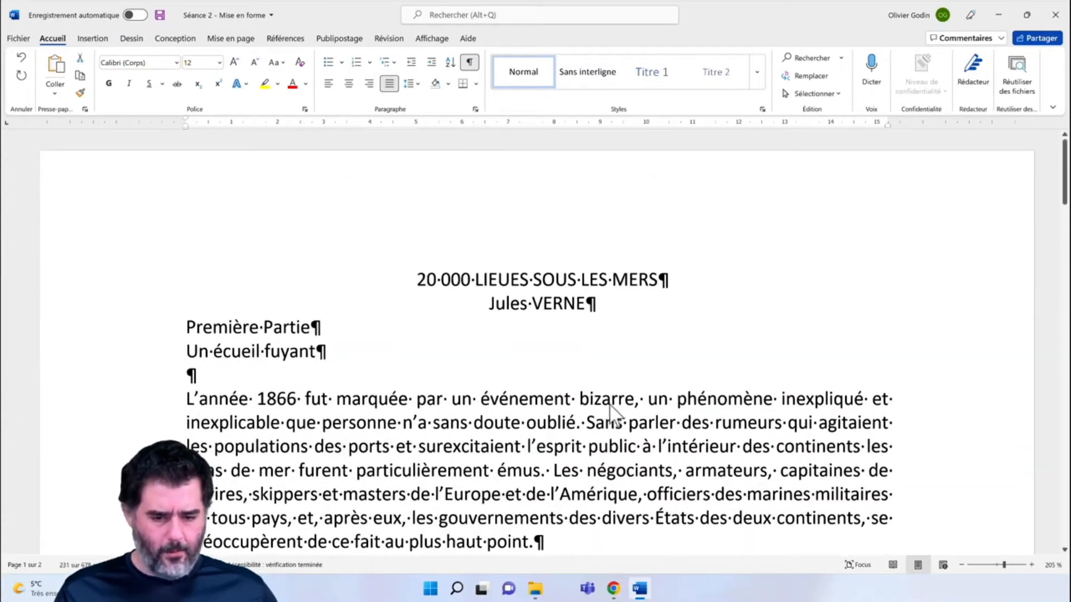
scroll(664, 444, down, 1)
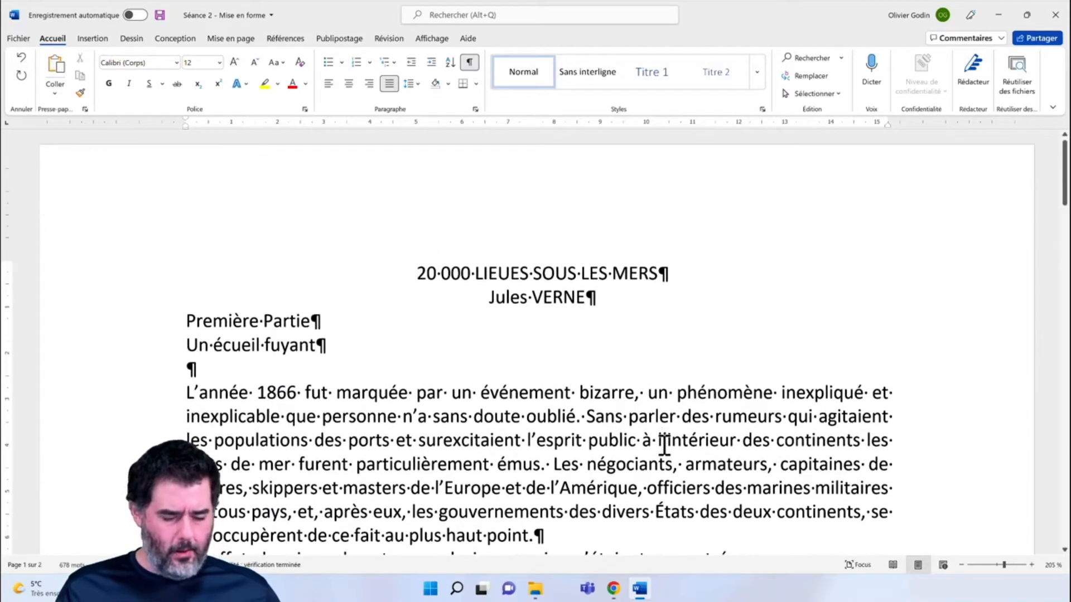
Try to space out the body text by inserting an empty paragraph after each of the first three body paragraphs
scroll(663, 445, down, 3)
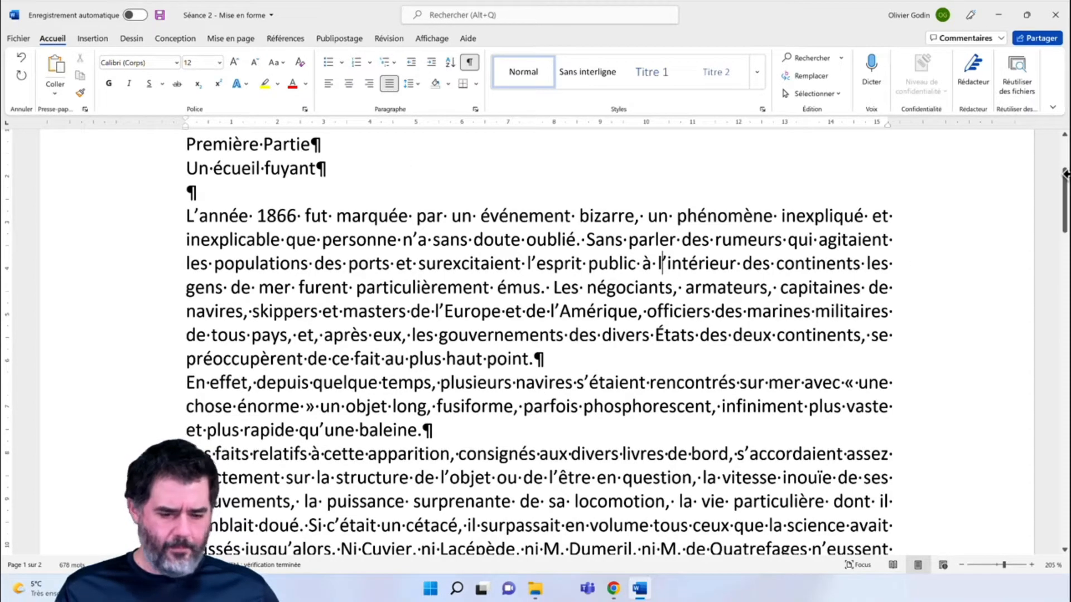
click(538, 359)
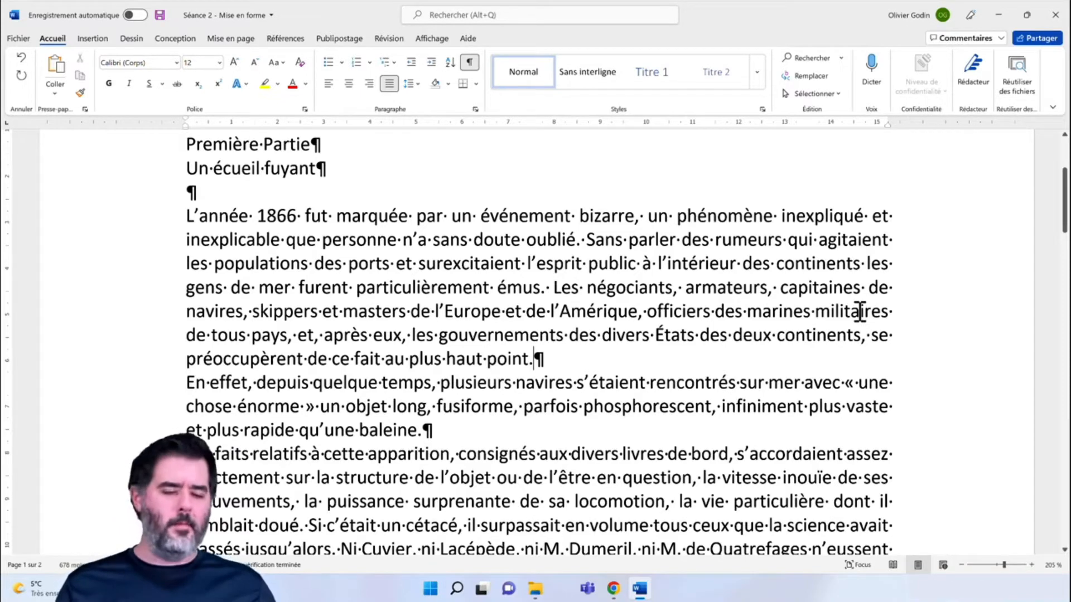
key(Return)
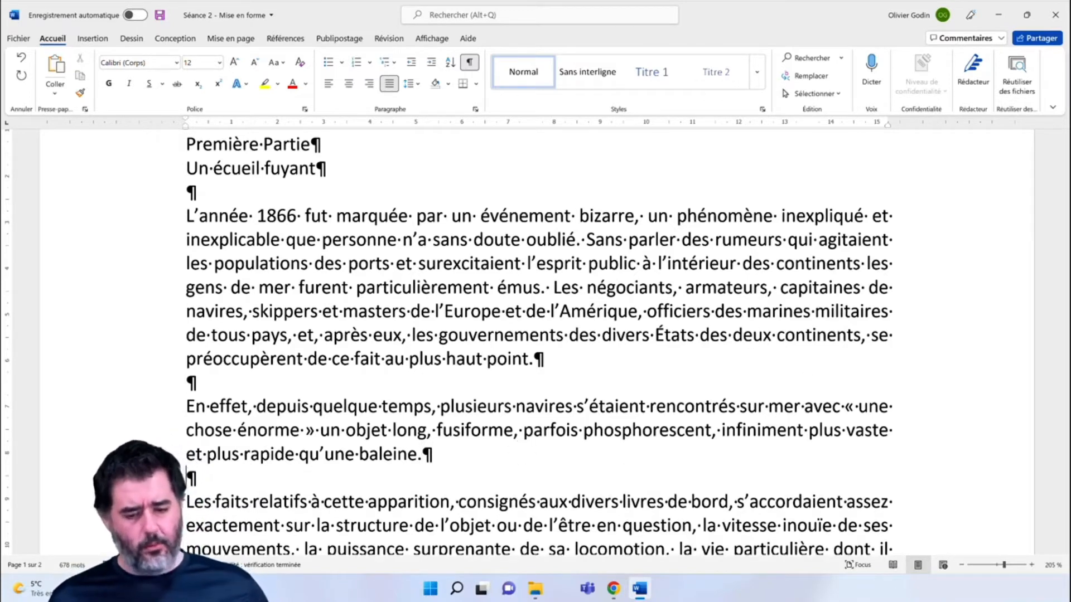
key(Return)
scroll(529, 444, down, 3)
click(426, 490)
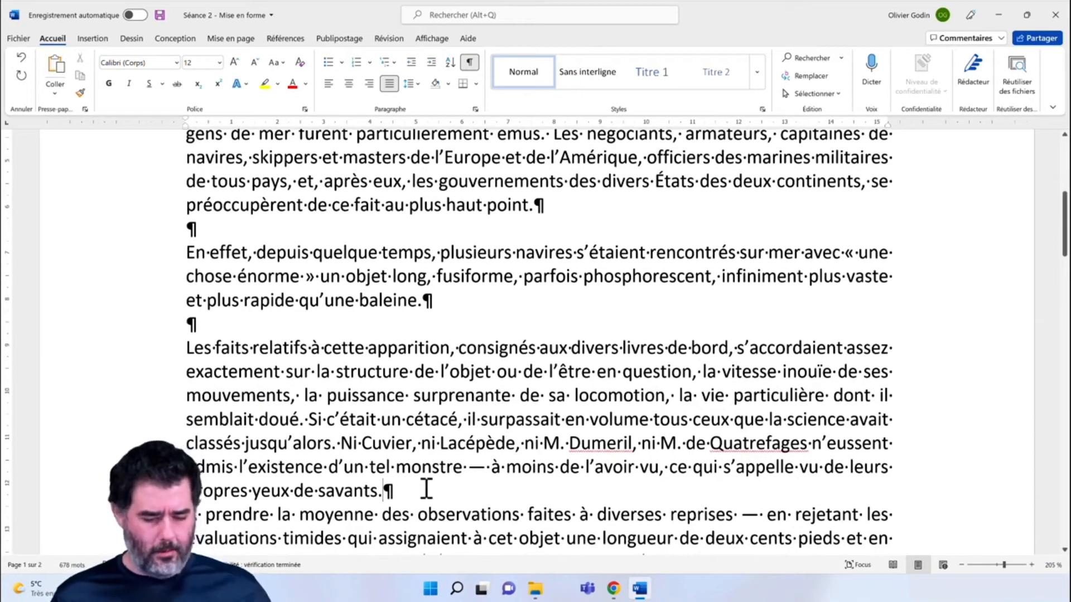
key(Return)
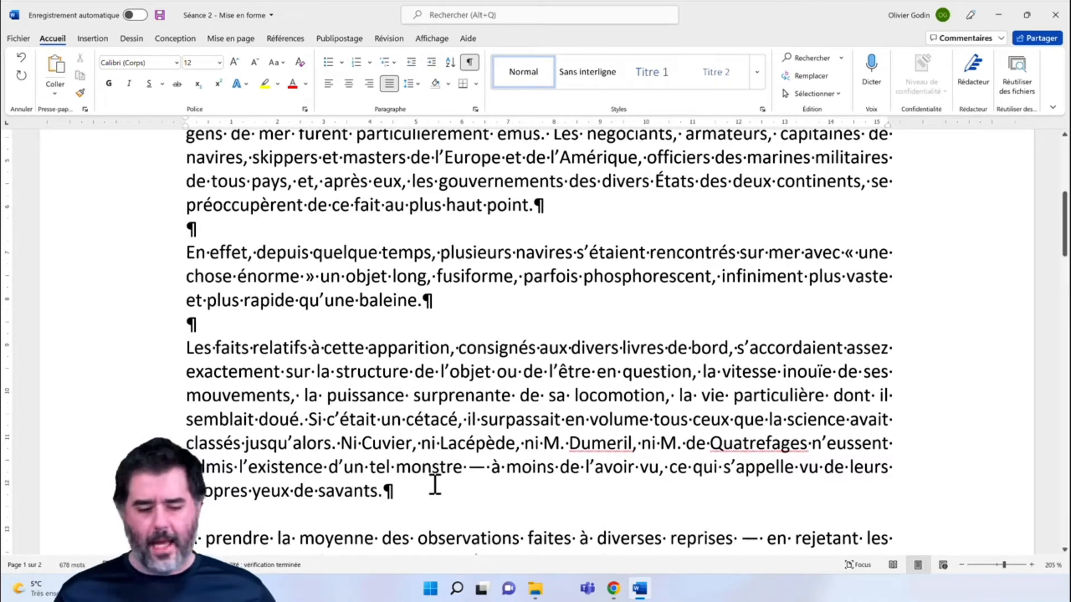
Remove the empty paragraphs inserted after the first three body paragraphs
key(BackSpace)
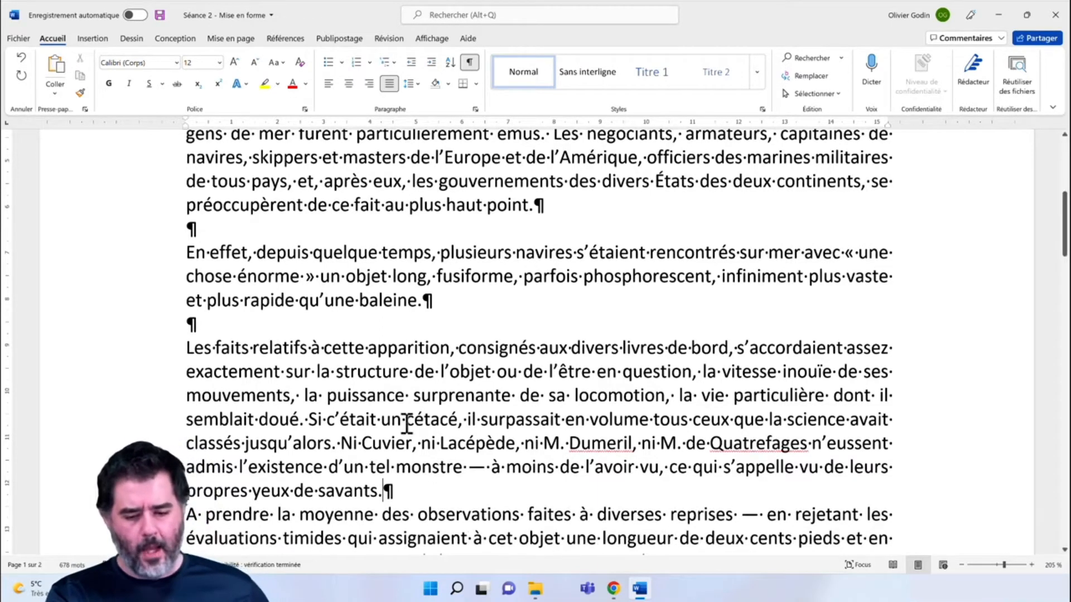
click(287, 326)
key(BackSpace)
click(232, 231)
key(BackSpace)
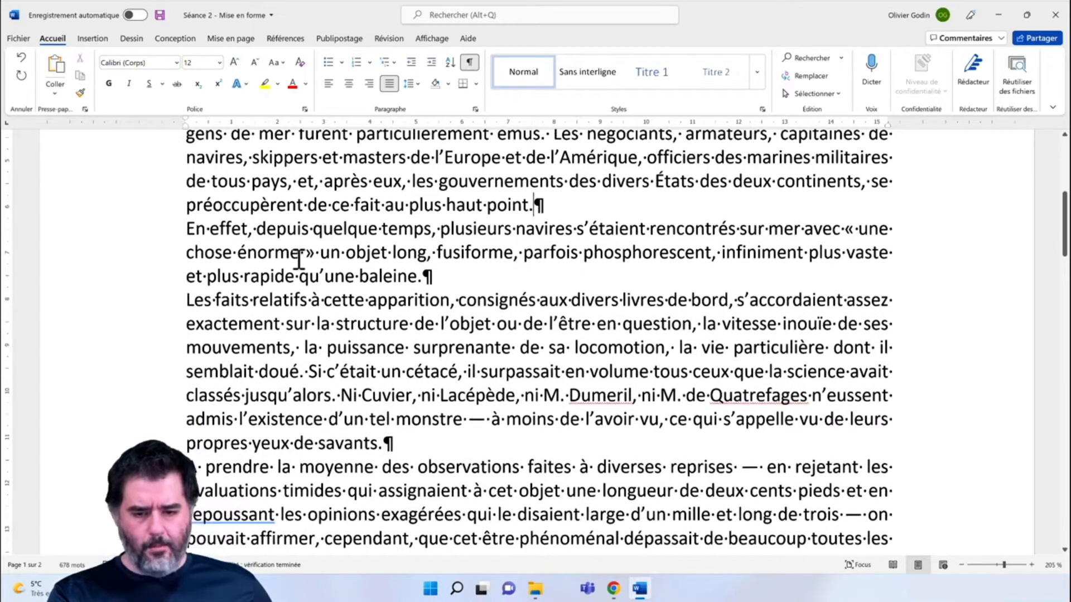
scroll(335, 322, up, 3)
scroll(335, 322, up, 3)
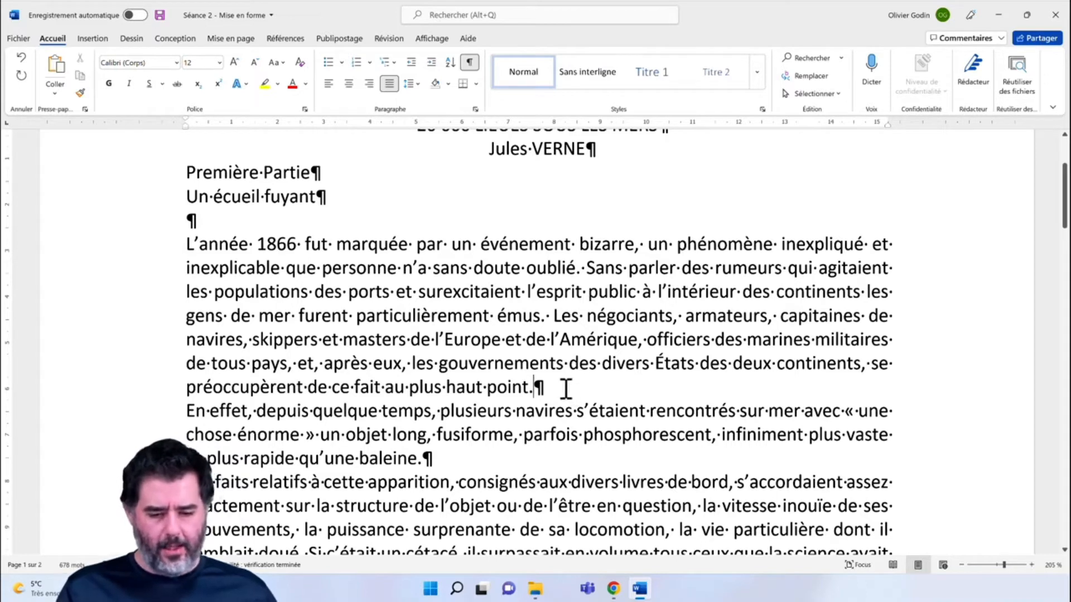
Try a spacing of 24 pt after the first body paragraph, the one starting "L'année 1866"
click(522, 323)
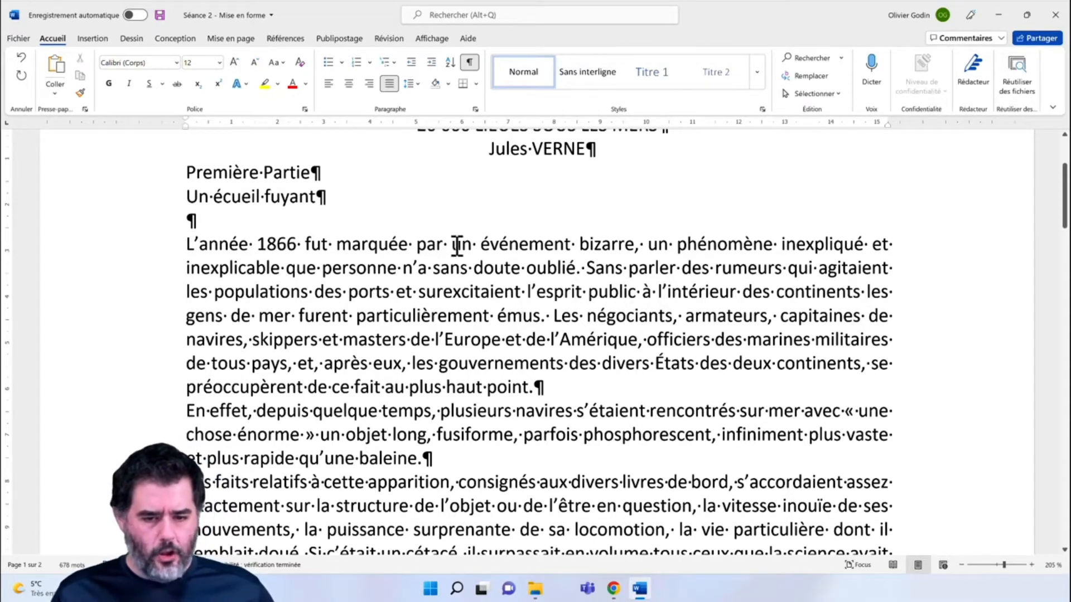
click(419, 84)
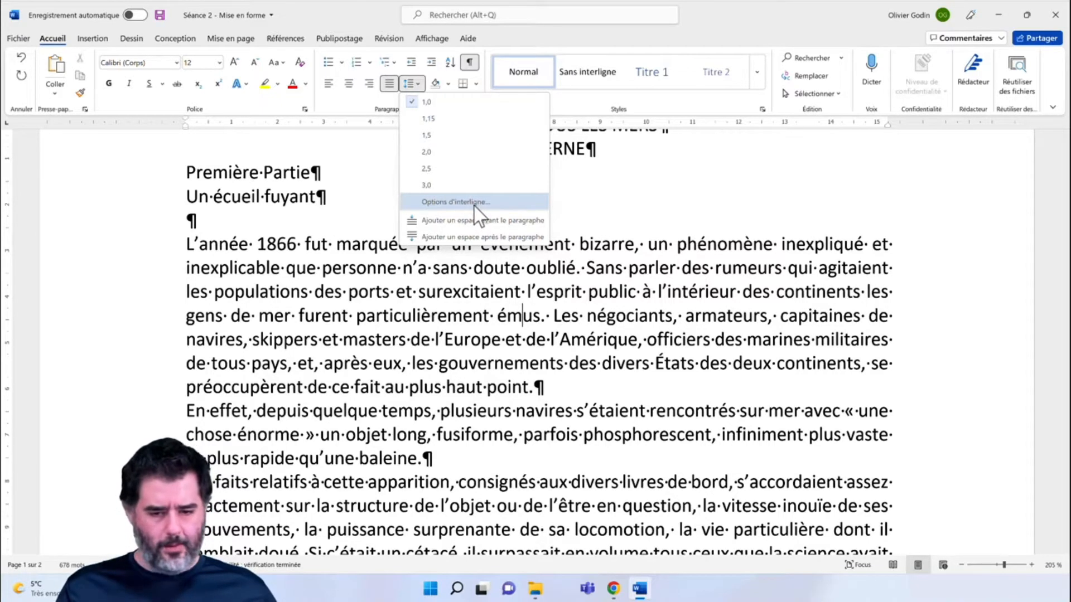
click(474, 205)
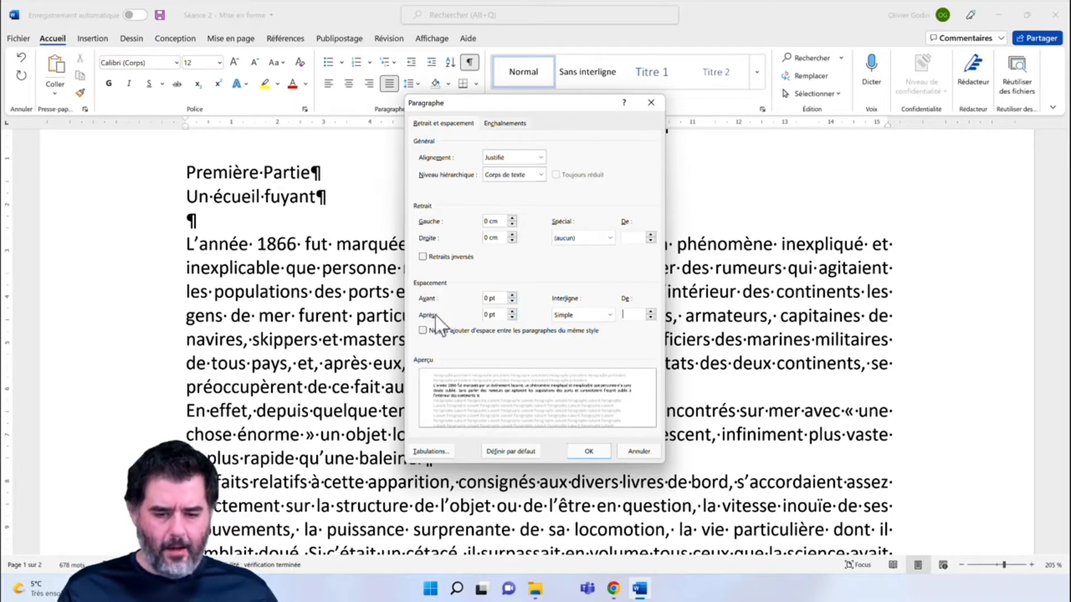
click(512, 312)
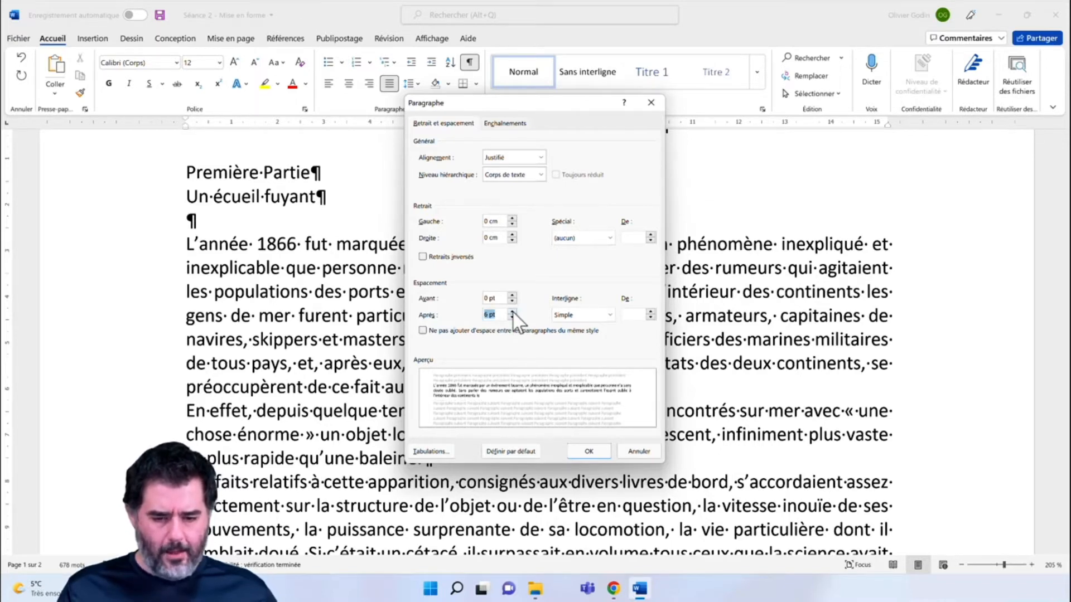
click(513, 312)
click(511, 318)
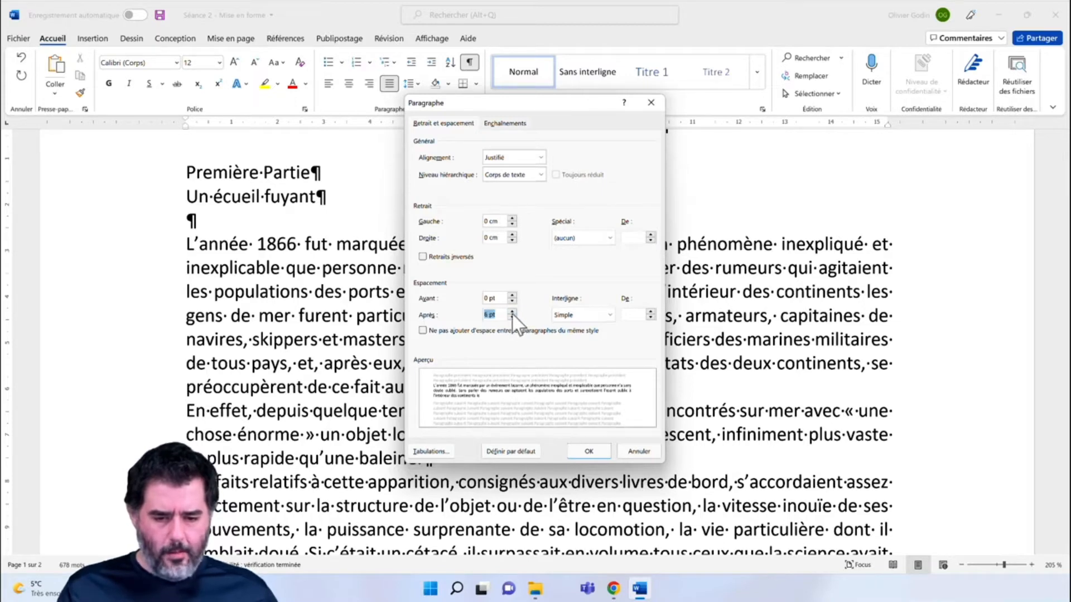
click(512, 312)
click(512, 311)
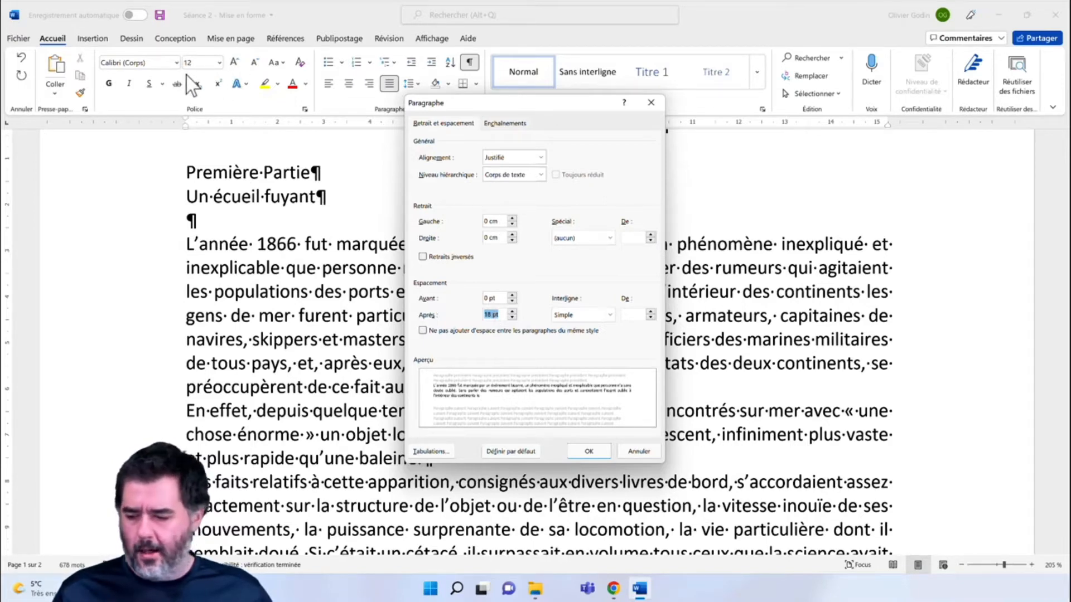
click(511, 319)
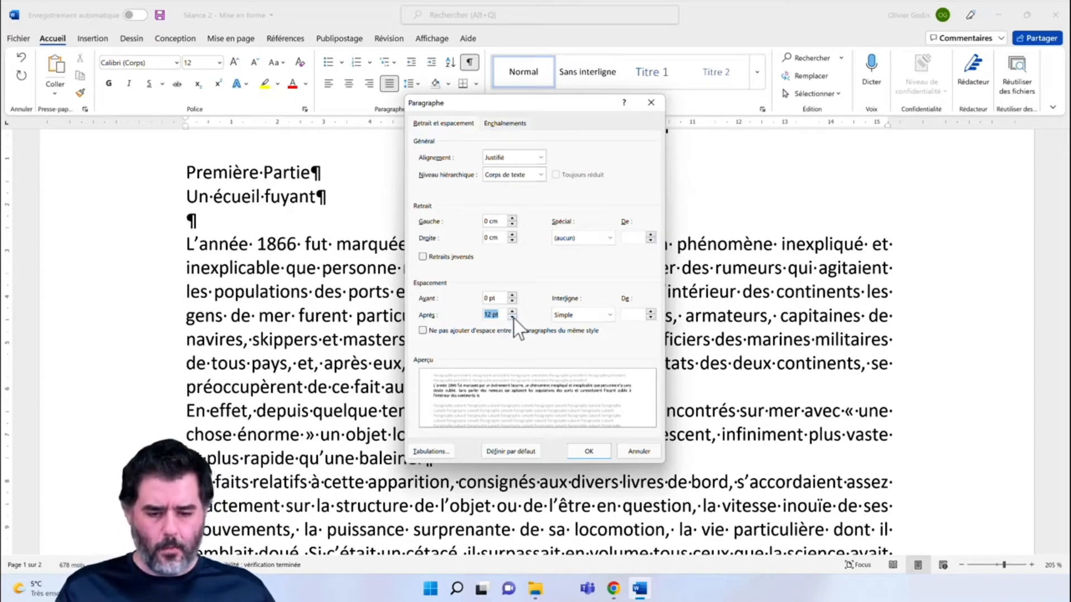
click(512, 312)
click(512, 311)
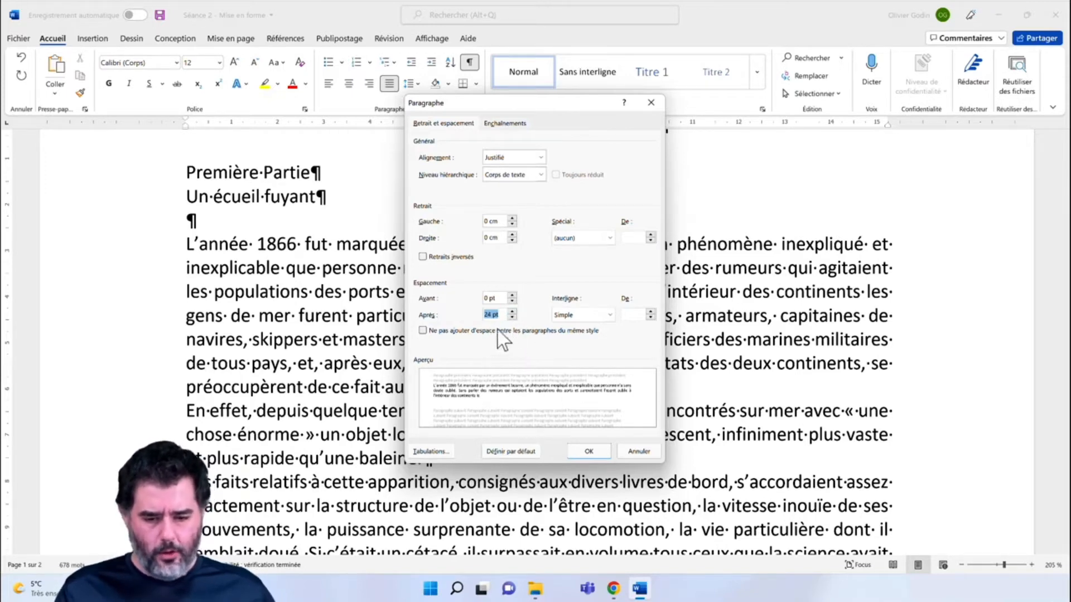
click(597, 451)
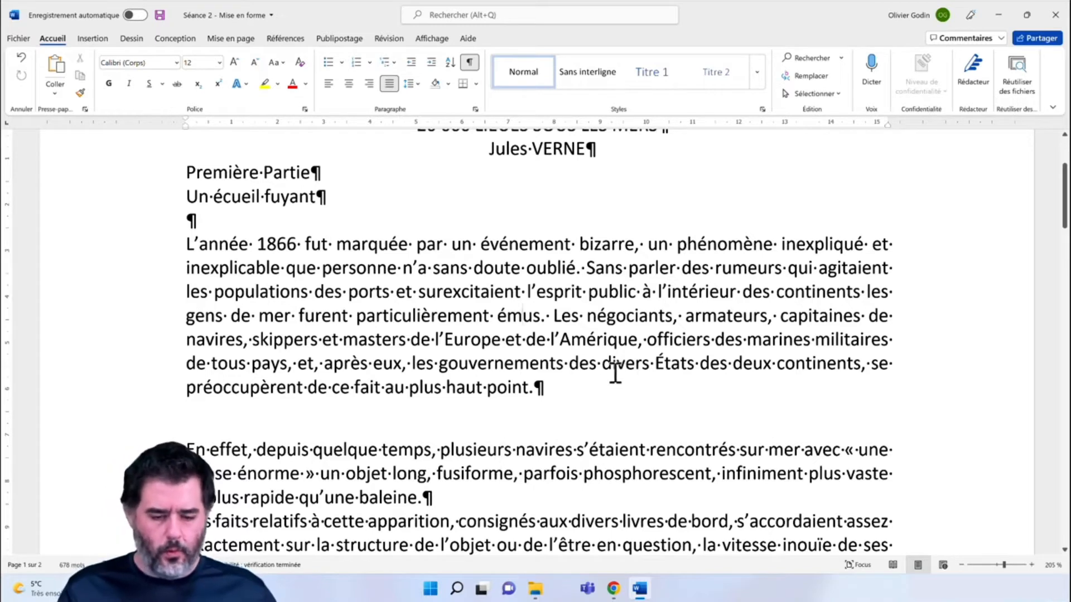
Check the gap below the first body paragraph, and undo its spacing change
scroll(557, 432, down, 1)
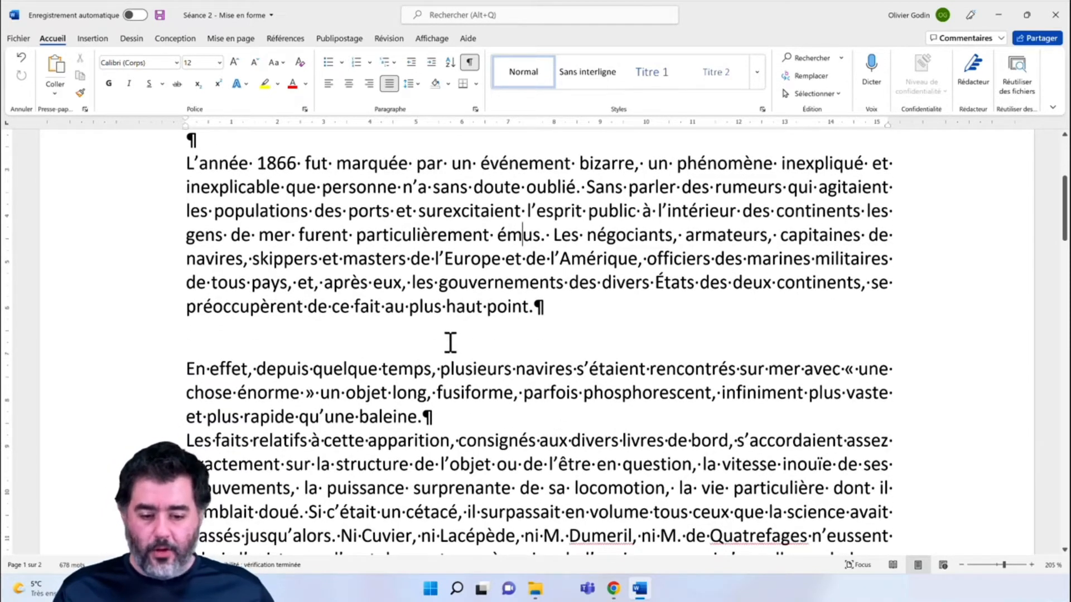
click(449, 340)
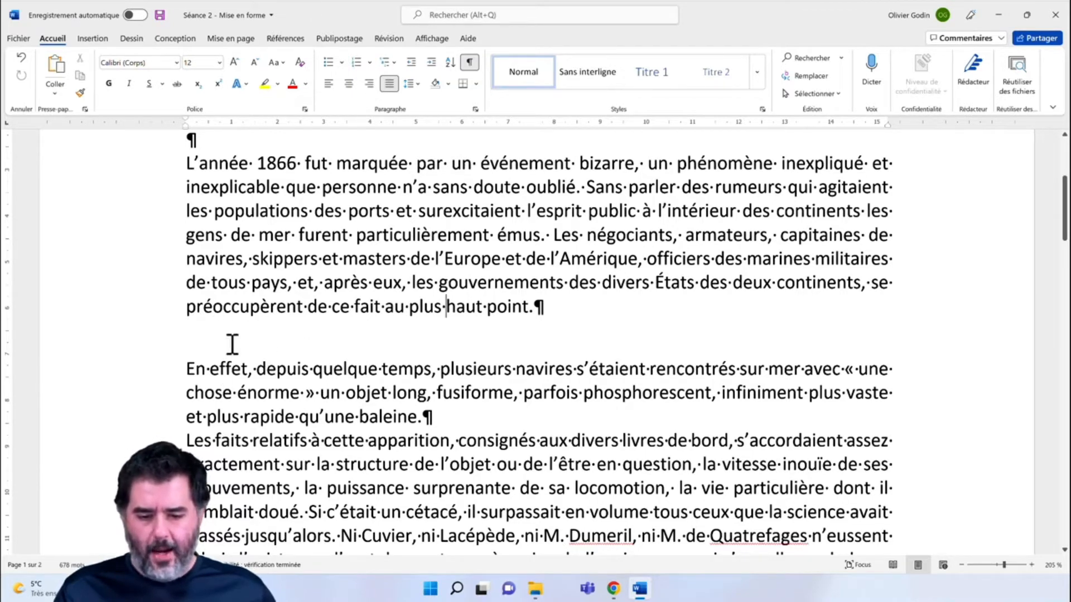
click(213, 341)
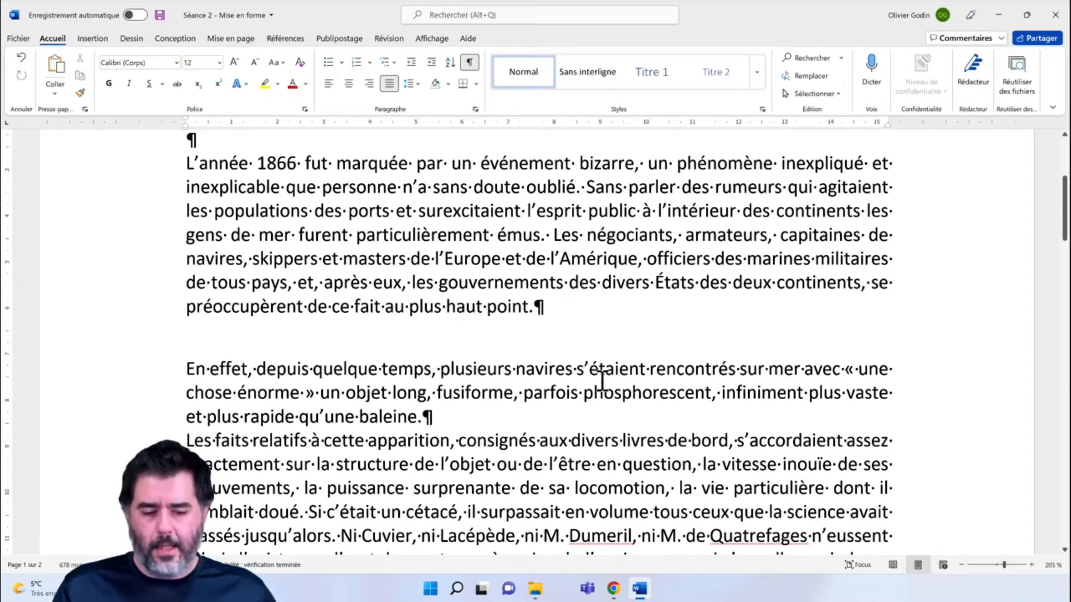
key(ctrl+z)
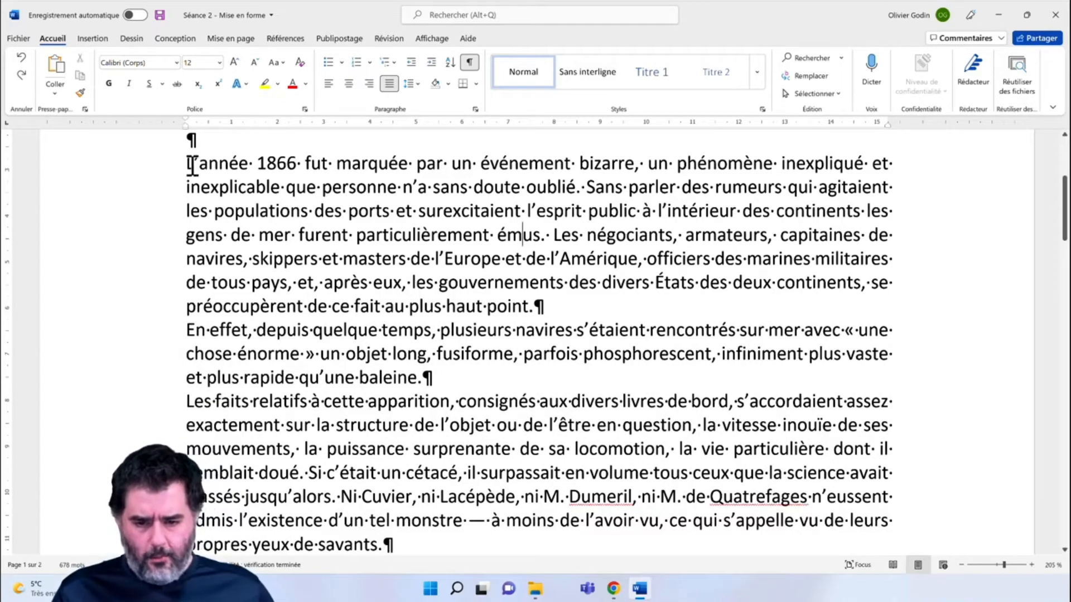
Set the spacing after to 12 pt for all paragraphs from "L'année 1866" through the end of the document
drag(186, 164, 623, 481)
scroll(622, 481, down, 18)
scroll(623, 482, up, 5)
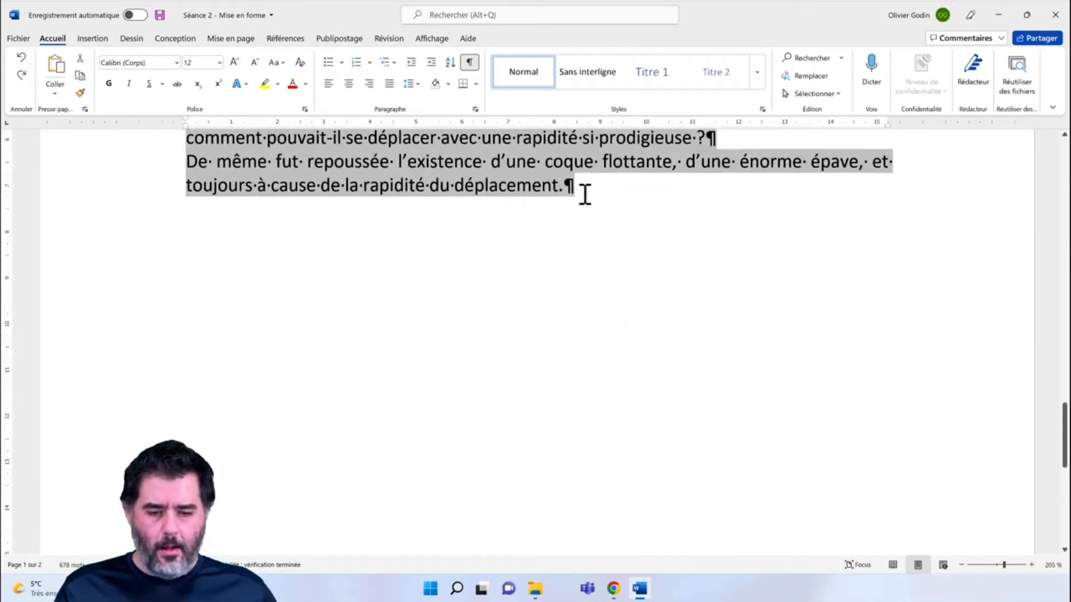
click(417, 83)
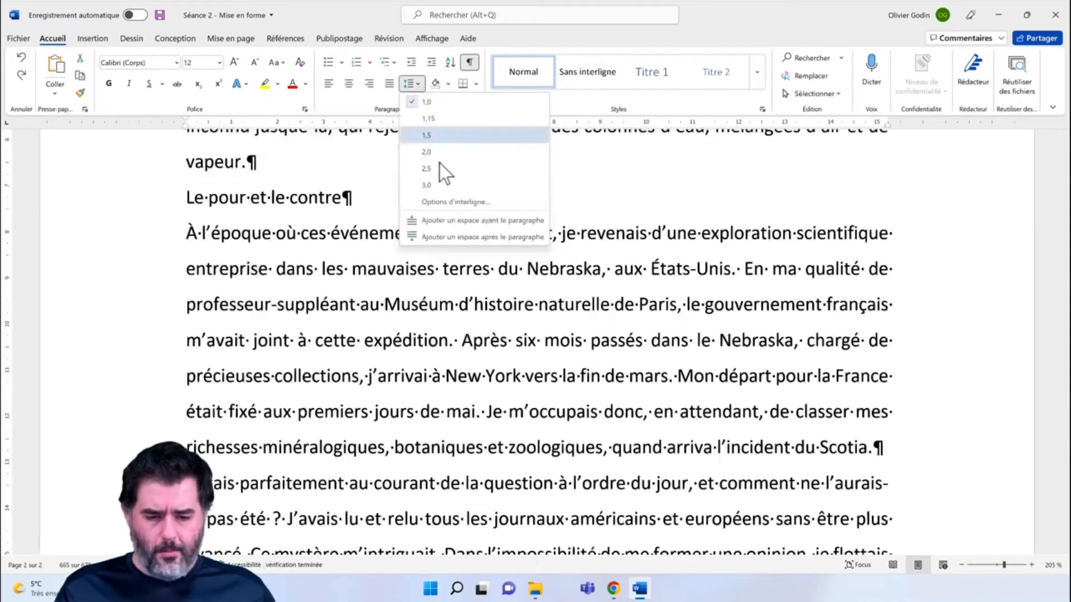
click(470, 204)
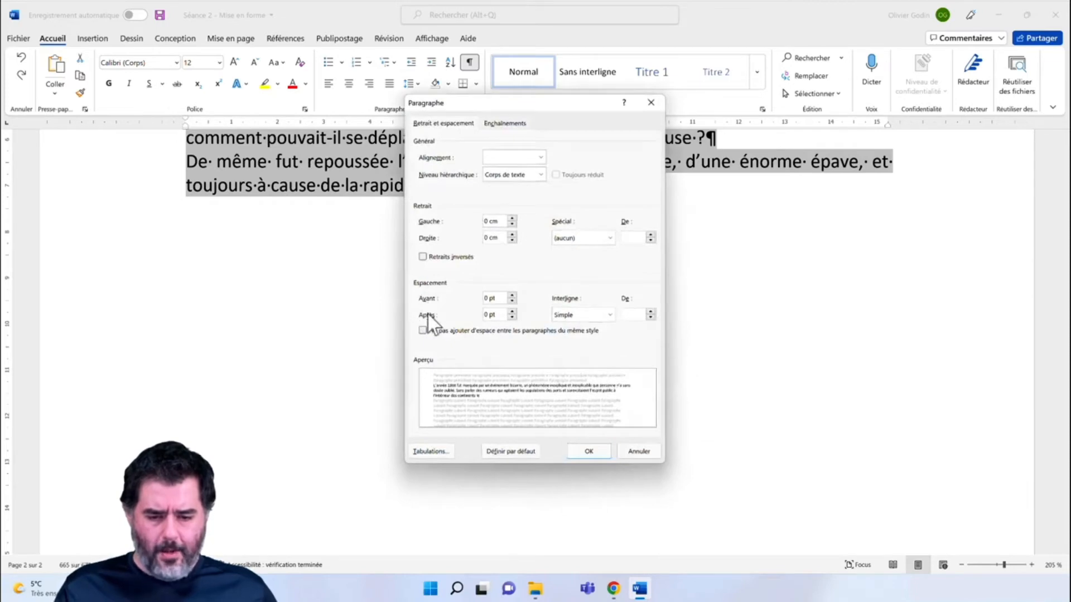
click(511, 312)
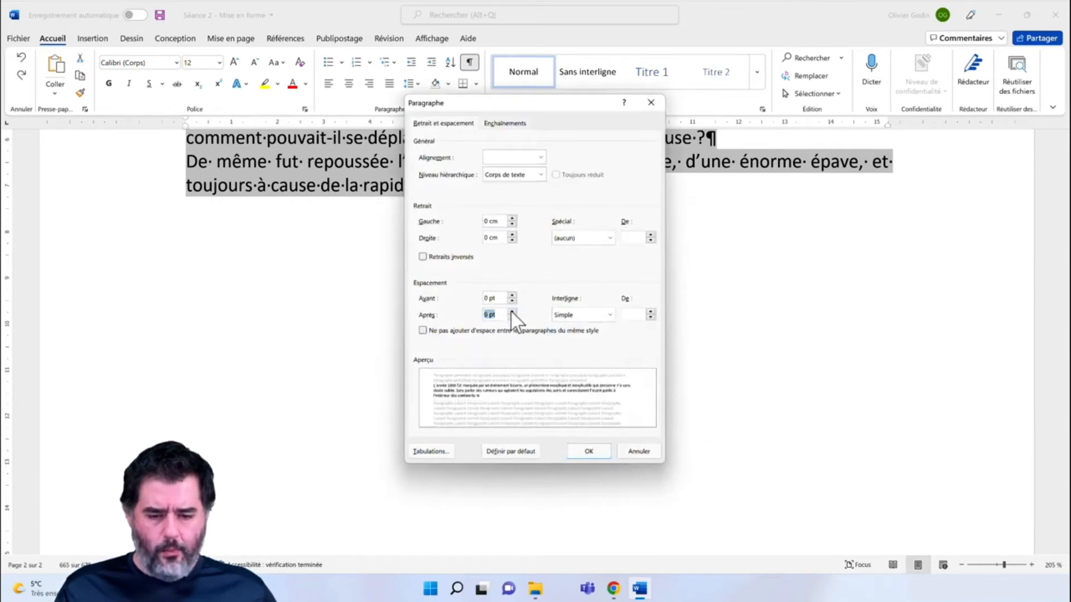
click(512, 311)
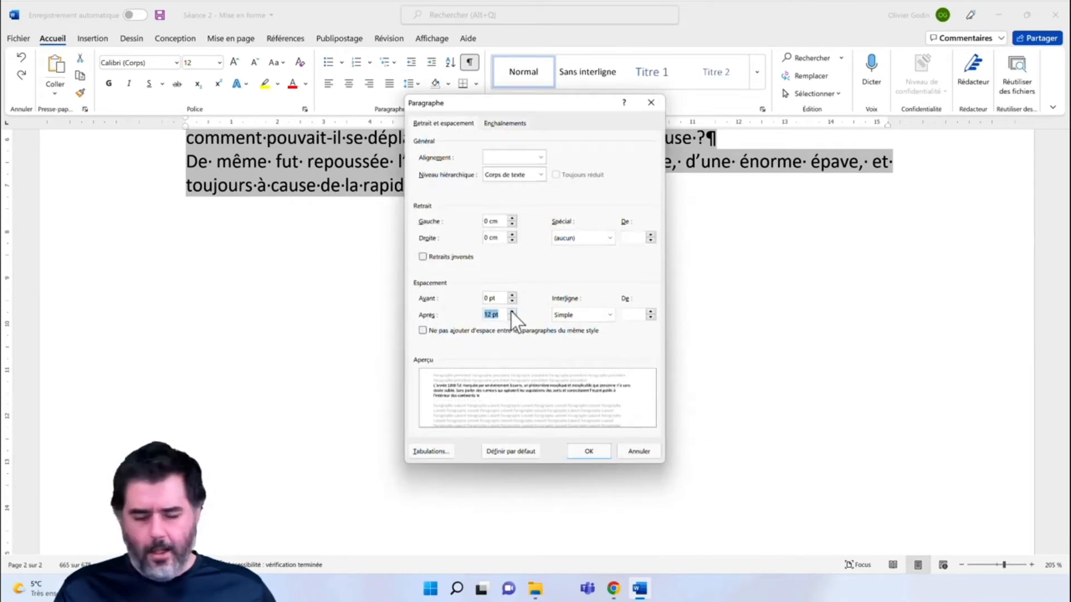
click(587, 452)
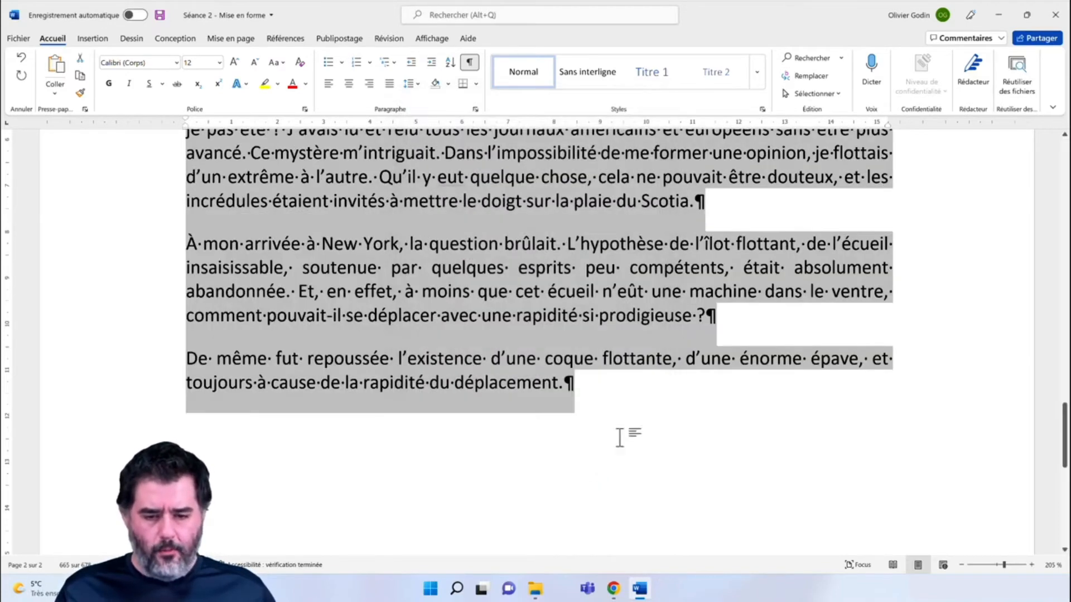
Review the spacing between paragraphs from the end of the document back up to the first body paragraphs
scroll(622, 435, up, 5)
scroll(777, 430, up, 5)
click(665, 421)
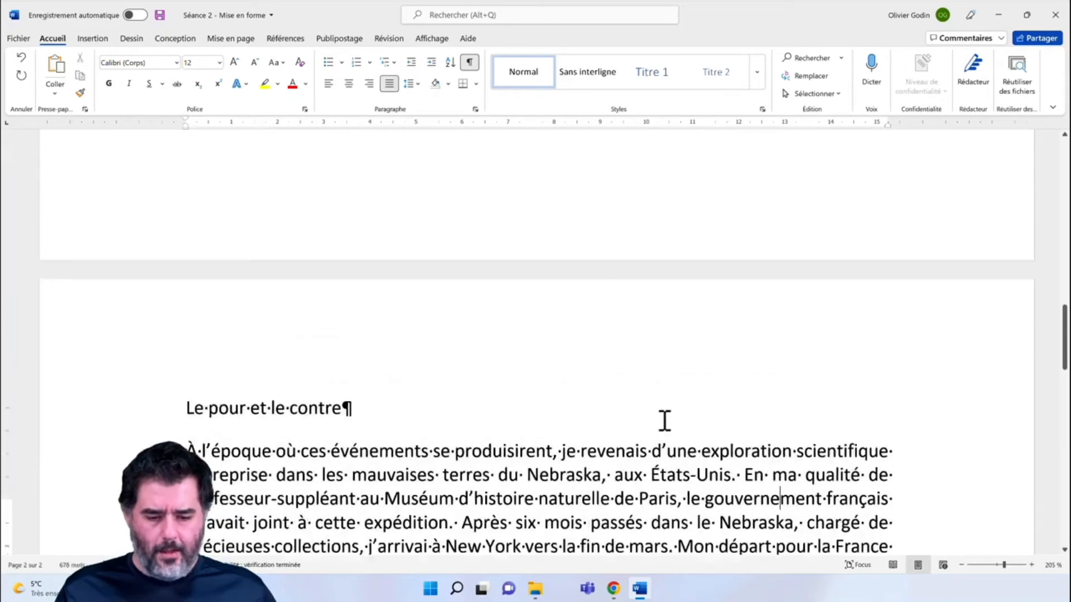
scroll(665, 421, up, 10)
scroll(665, 421, up, 6)
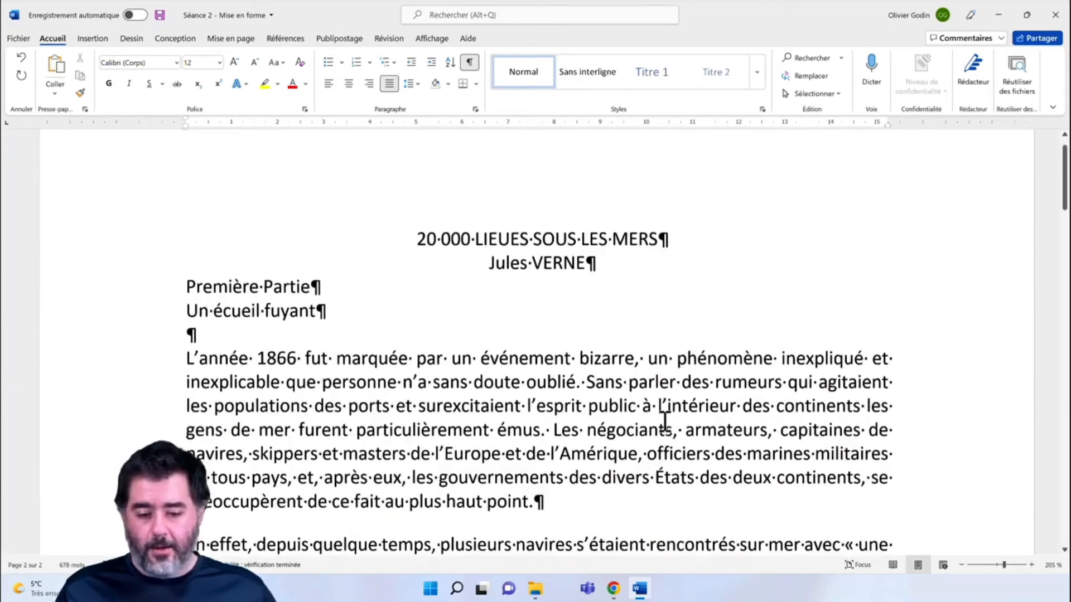
scroll(535, 461, down, 3)
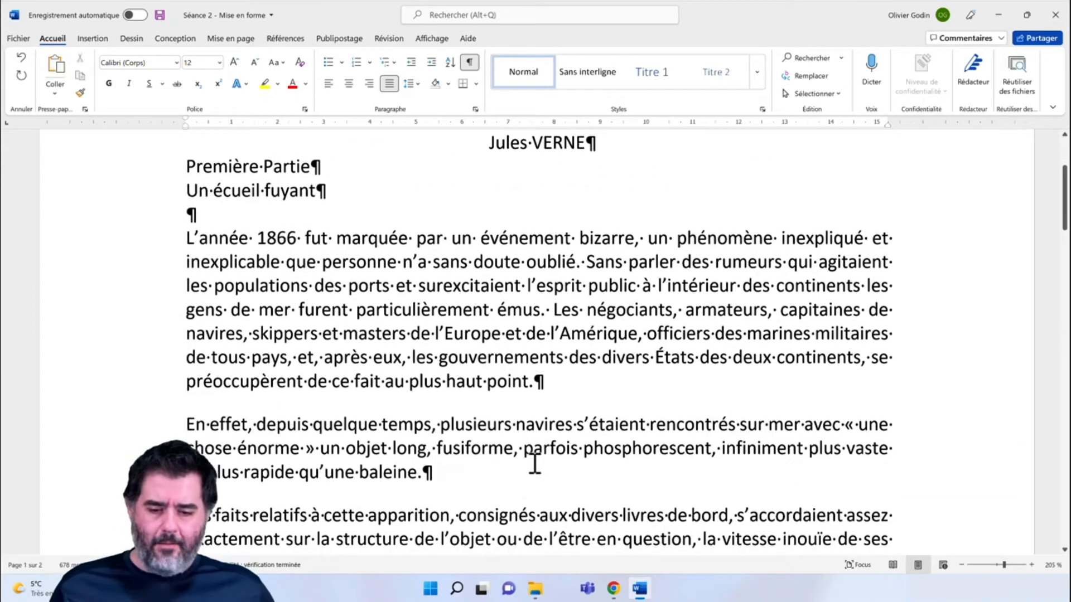
scroll(534, 464, up, 1)
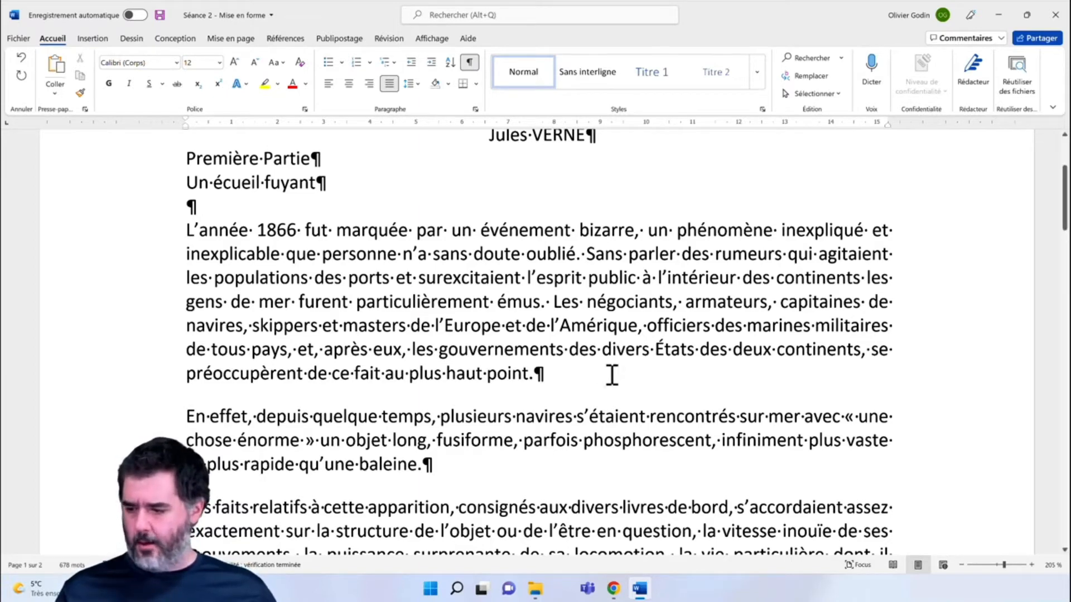
scroll(275, 223, down, 1)
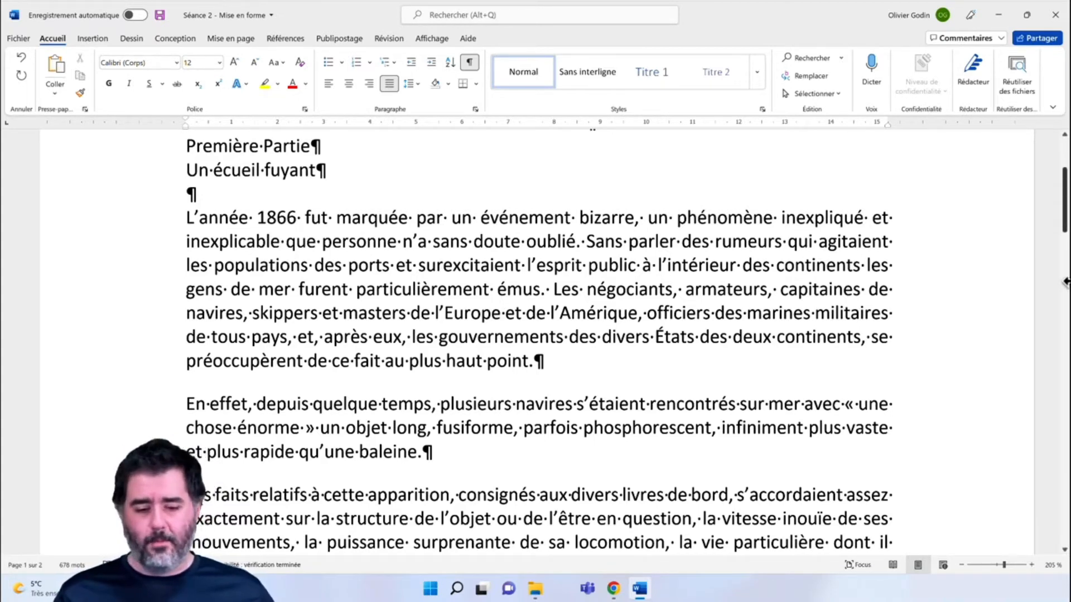
Set the line spacing of the first body paragraph, starting "L'année 1866", to 1,5
click(223, 223)
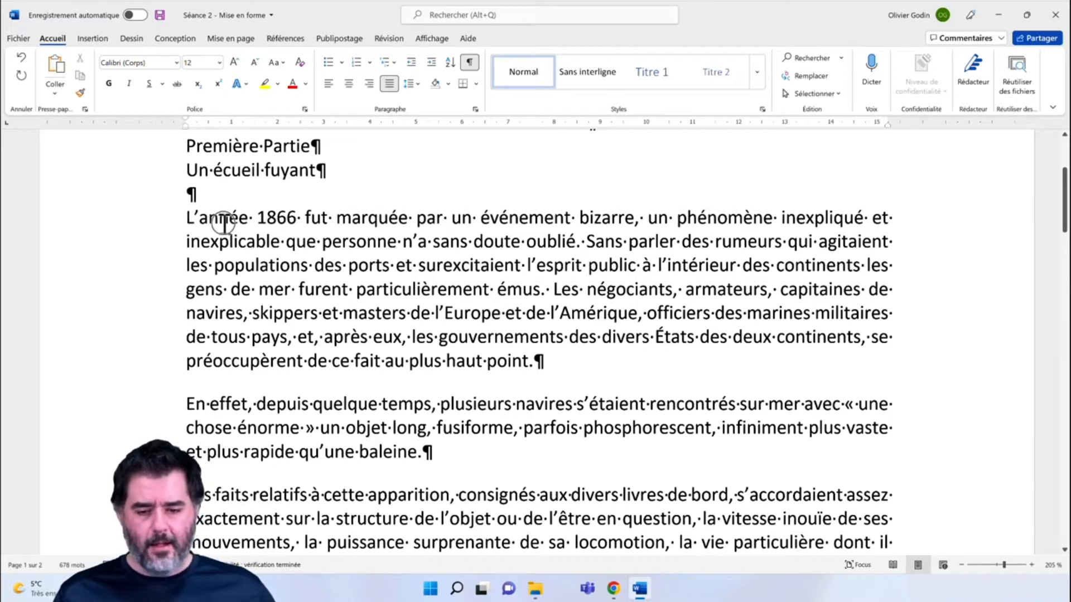
drag(224, 223, 531, 368)
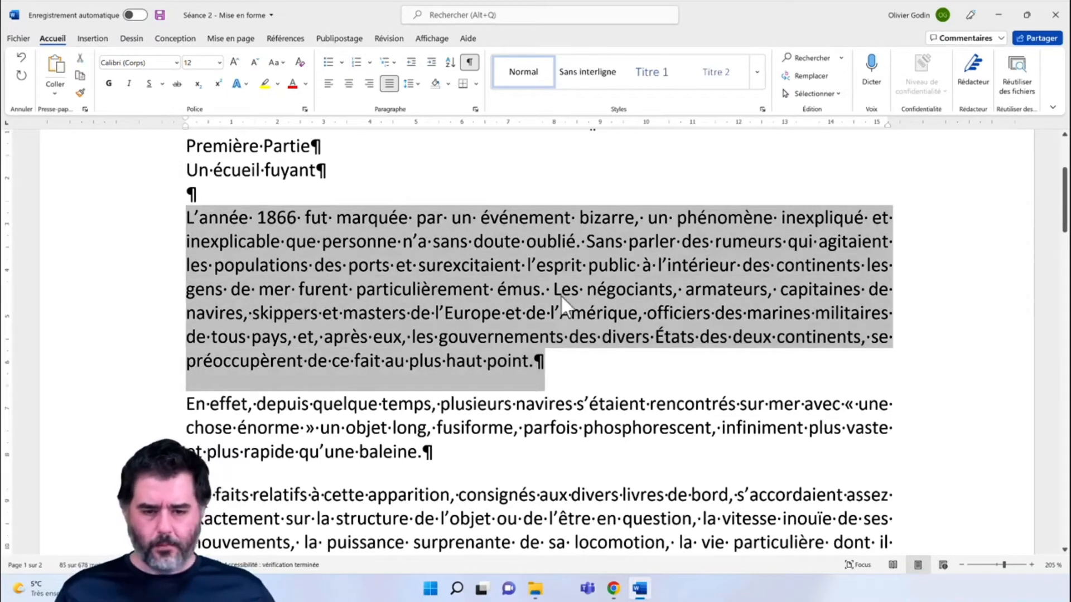
click(419, 84)
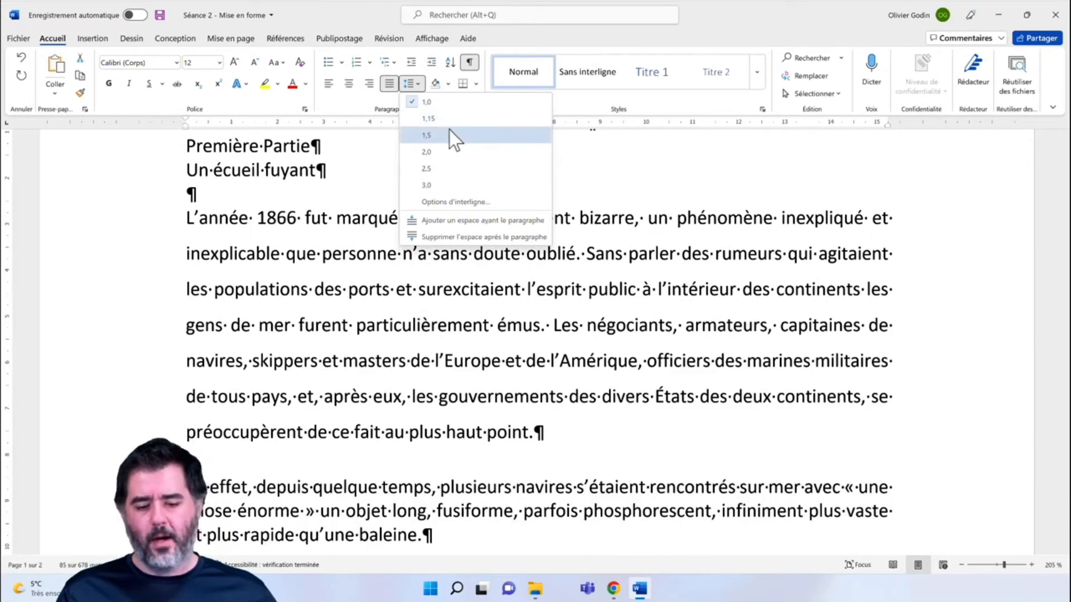
click(449, 134)
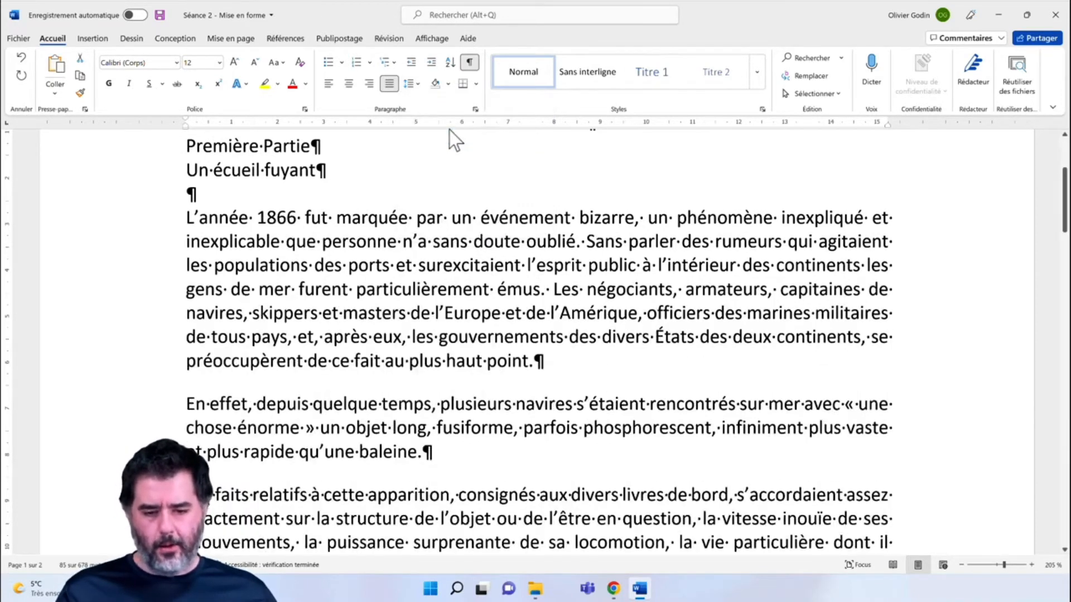
click(573, 453)
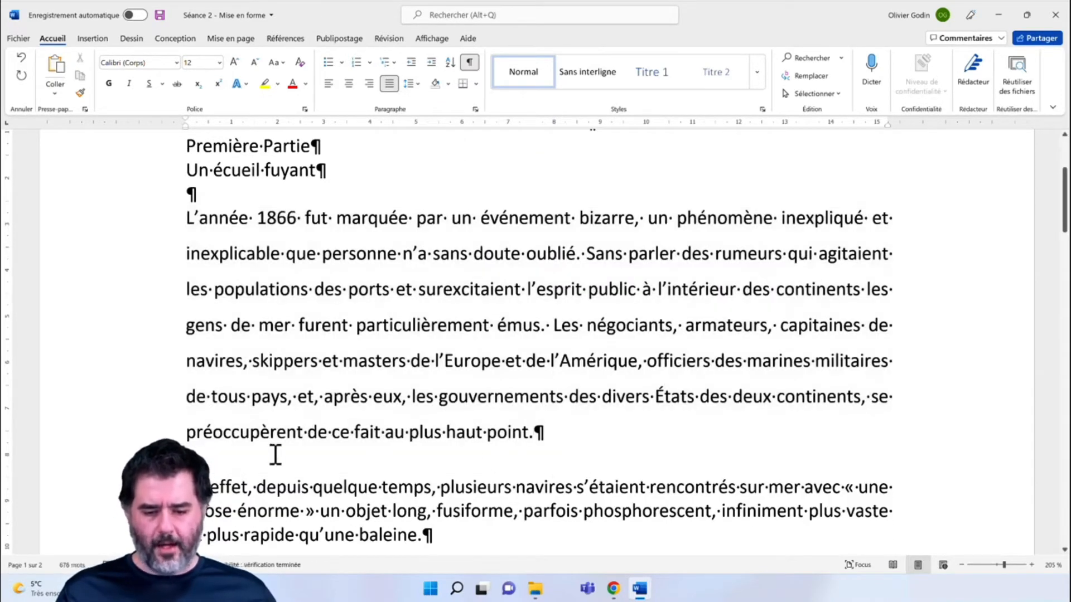
Compare the line and paragraph spacing of the first body paragraph with that of the two paragraphs below it
scroll(252, 478, down, 1)
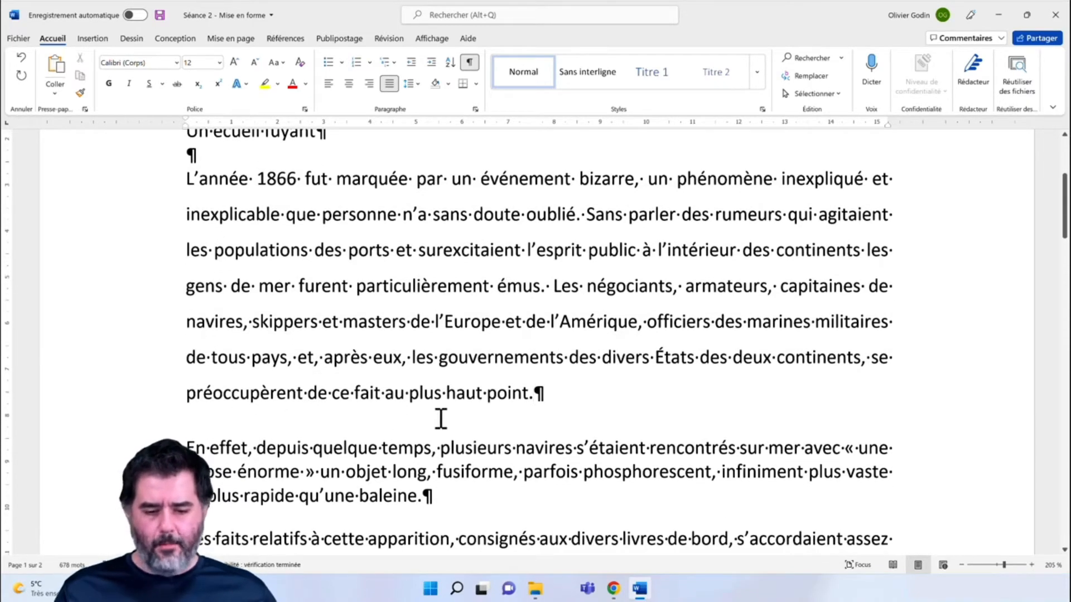
scroll(226, 424, down, 1)
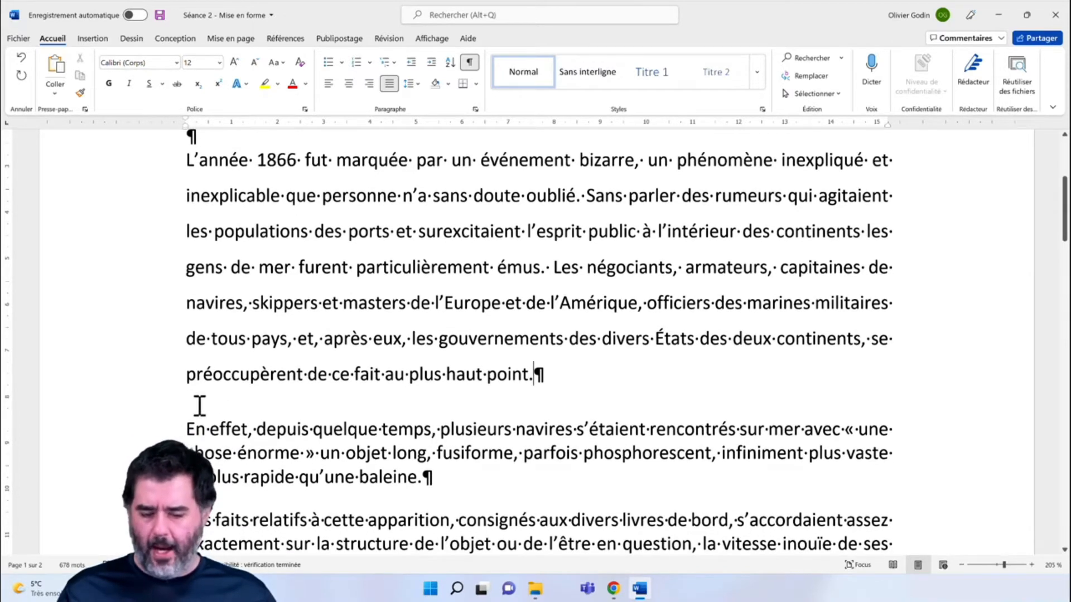
scroll(213, 401, down, 3)
scroll(213, 400, down, 2)
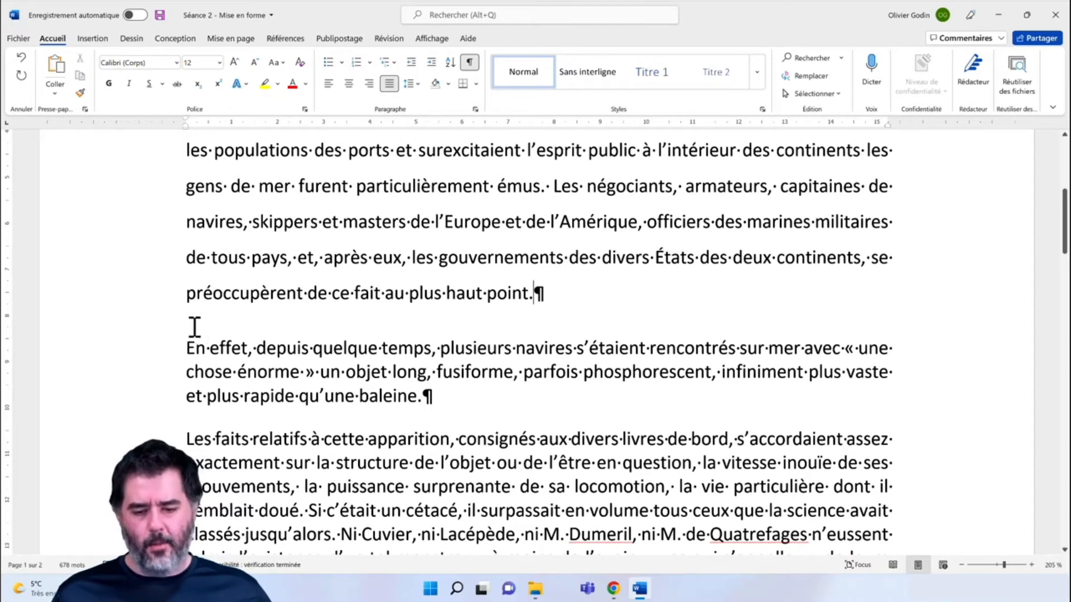
click(247, 373)
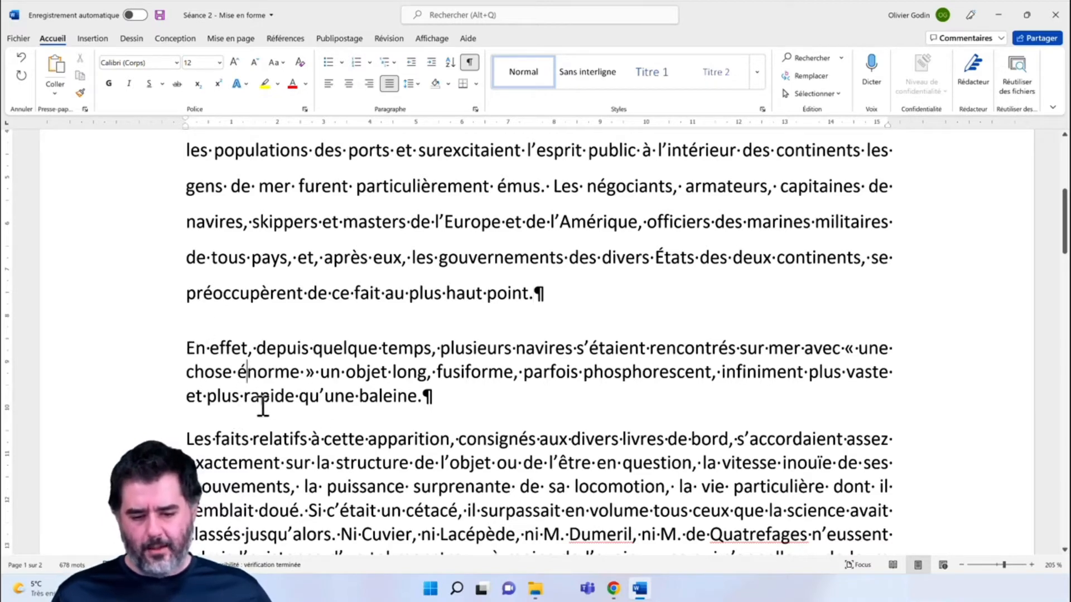
click(281, 461)
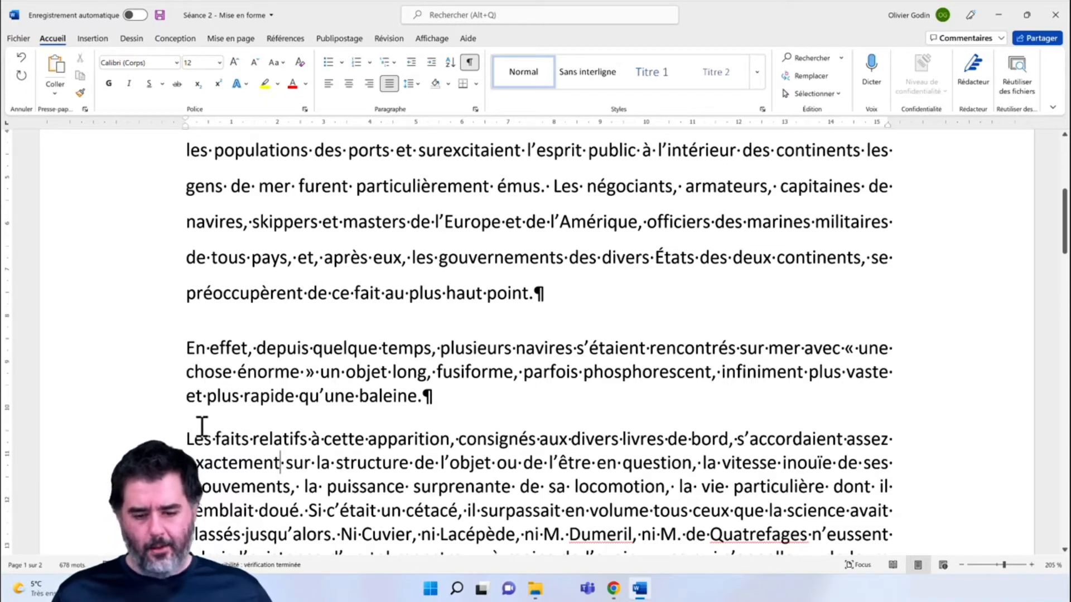
scroll(285, 417, down, 1)
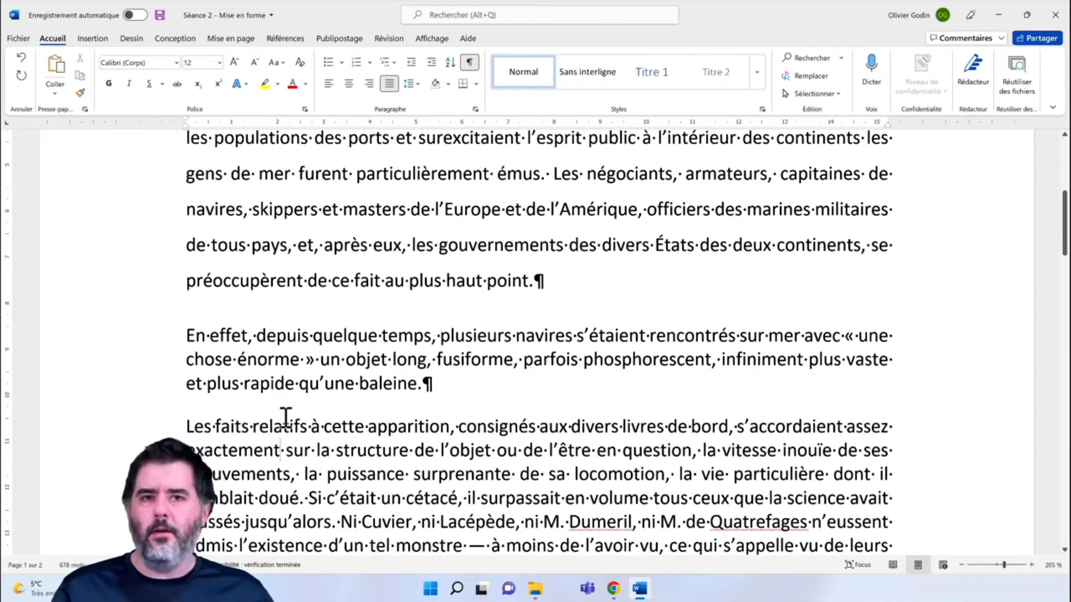
Undo the last line spacing change on the first body paragraph
scroll(315, 368, up, 4)
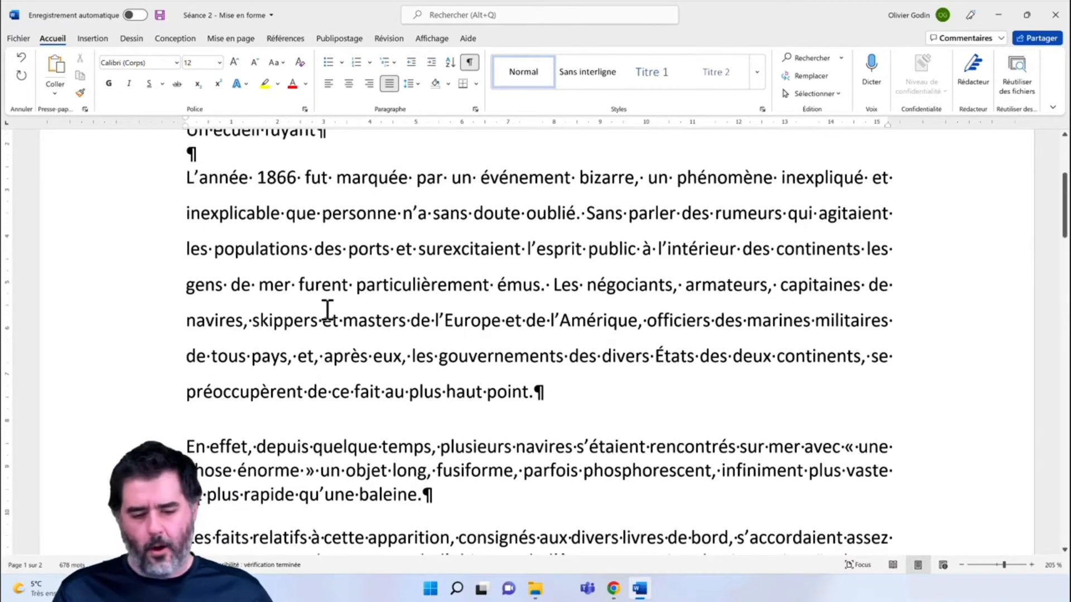
scroll(328, 309, up, 1)
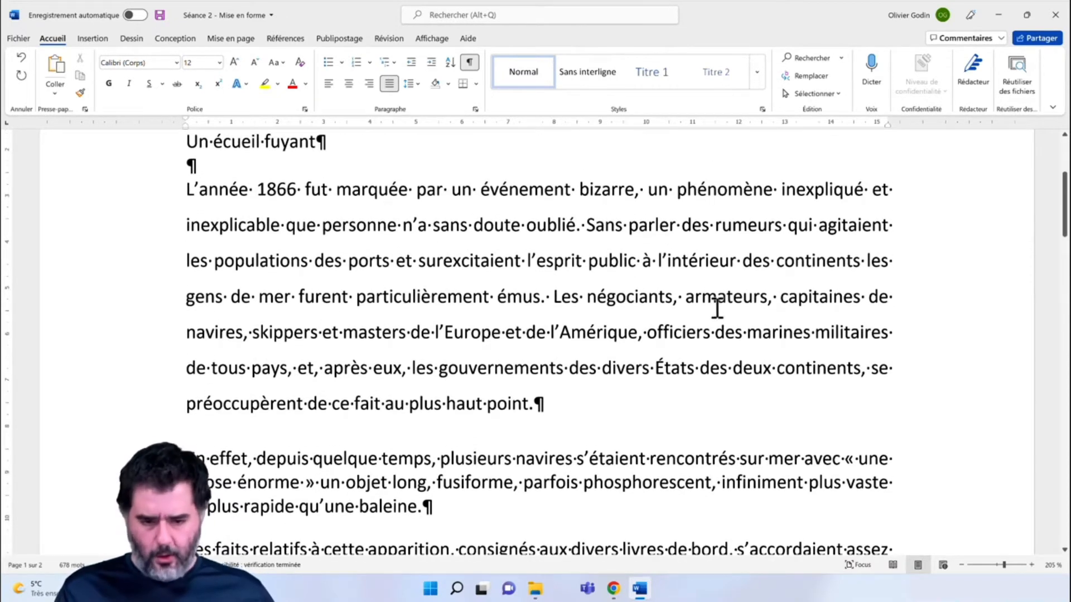
key(ctrl+z)
Set the line spacing to 1,15 for all paragraphs from "L'année 1866" through the end of the document
click(272, 222)
drag(190, 192, 590, 456)
scroll(423, 272, down, 12)
scroll(429, 275, down, 8)
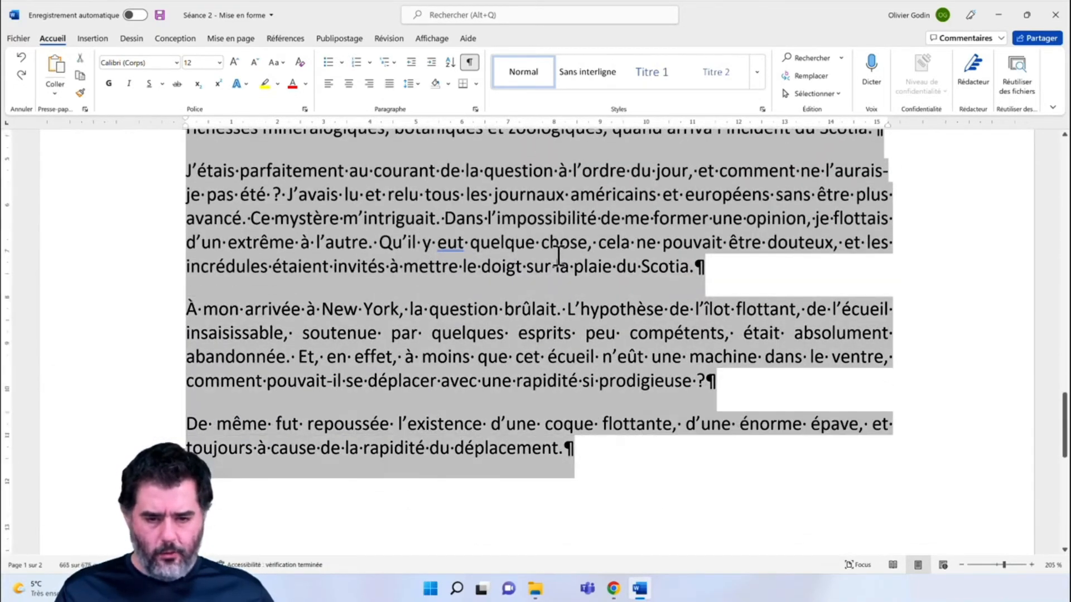
click(418, 85)
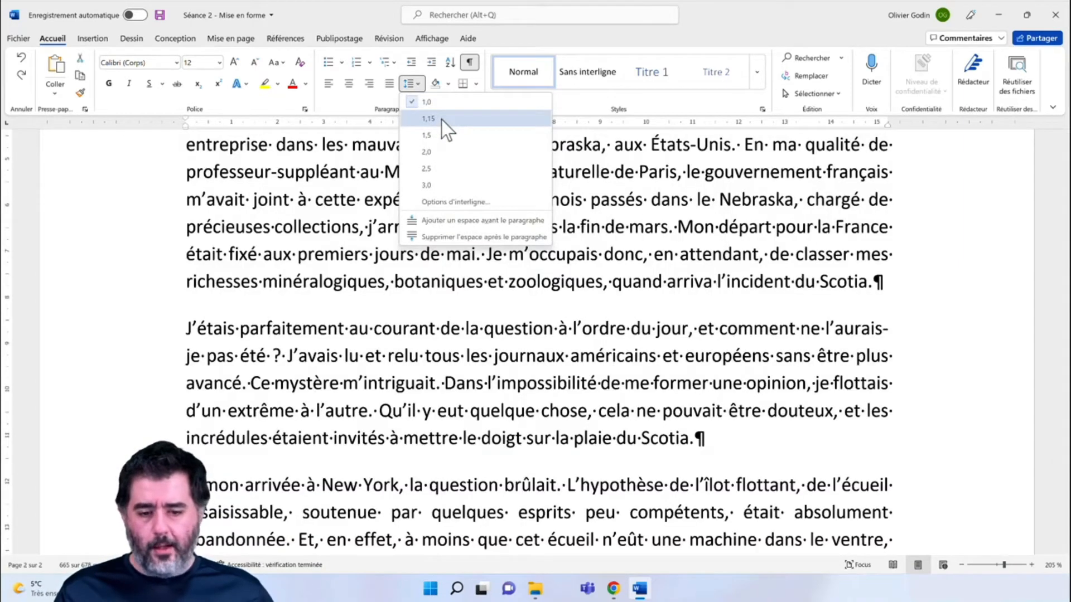
click(441, 120)
click(582, 316)
Review the line spacing from the last page back to the first body paragraph and consult the solution document in Chrome
scroll(668, 344, up, 5)
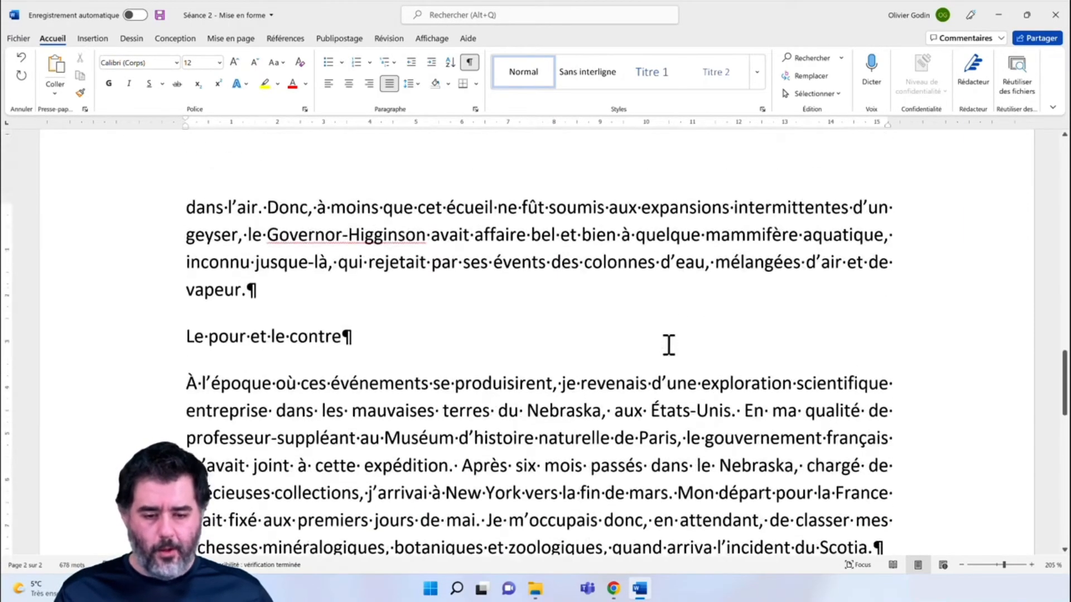
scroll(668, 344, up, 10)
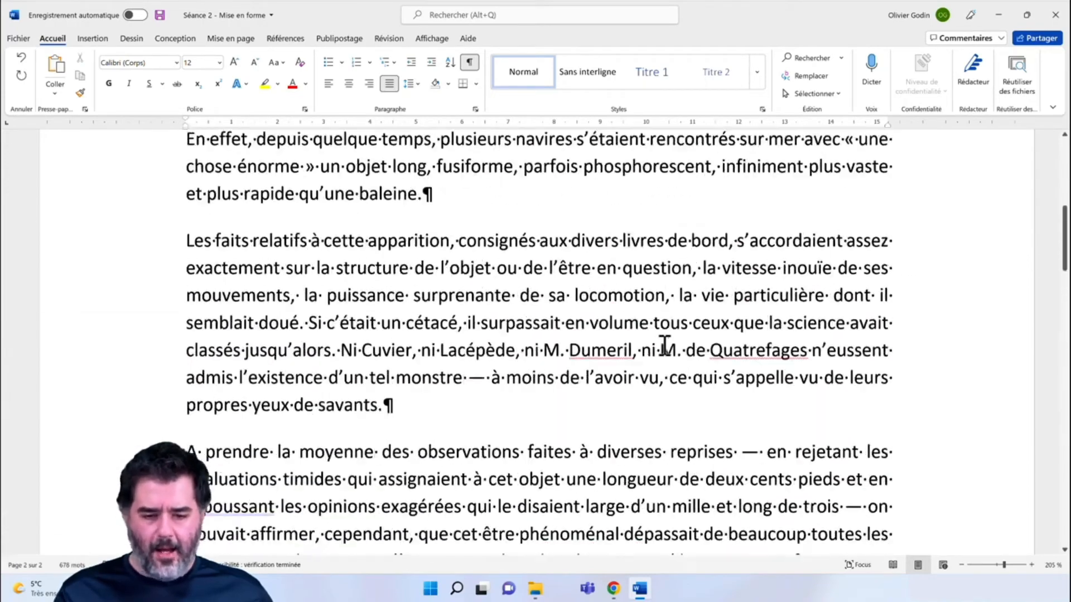
scroll(666, 346, up, 8)
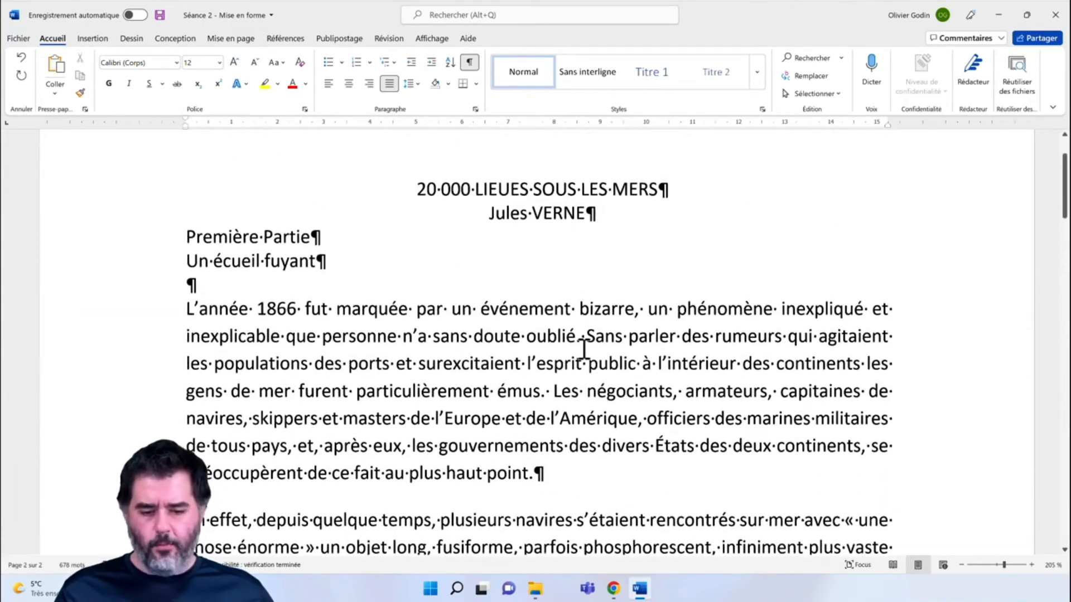
scroll(583, 348, down, 2)
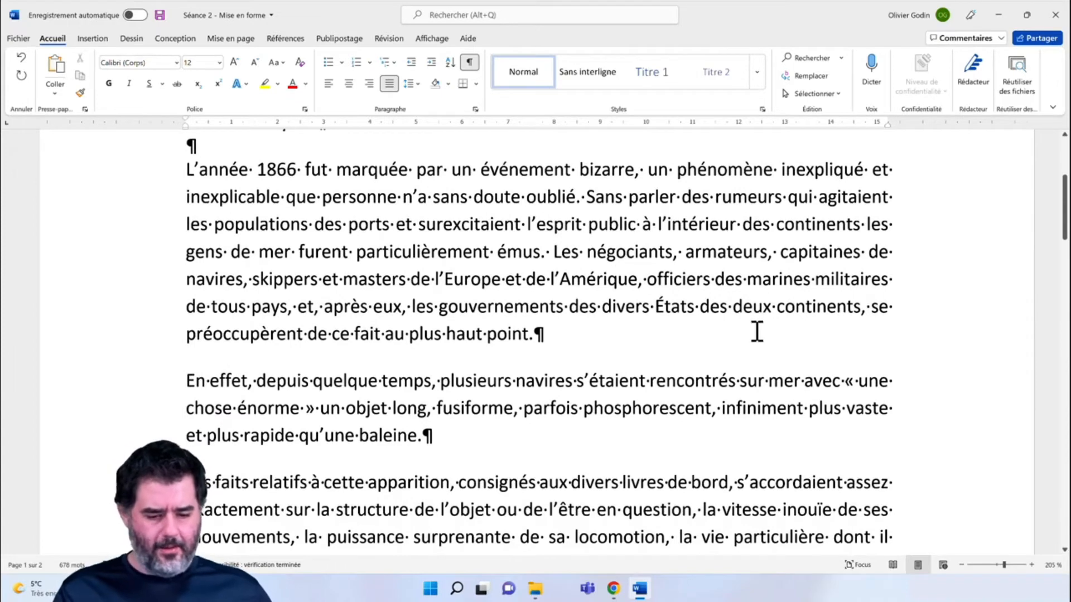
click(614, 589)
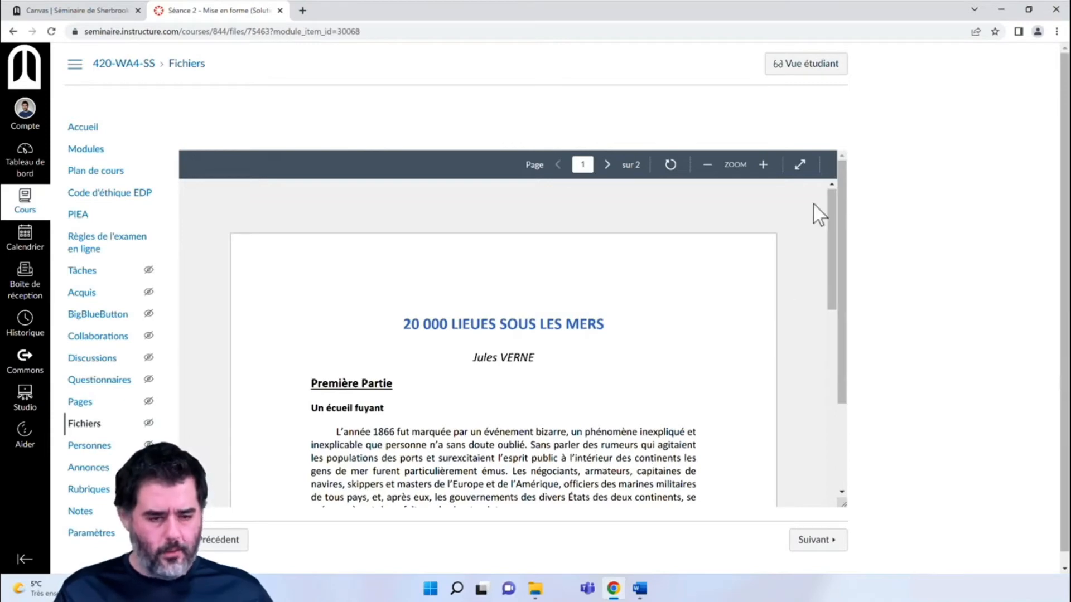
click(1001, 9)
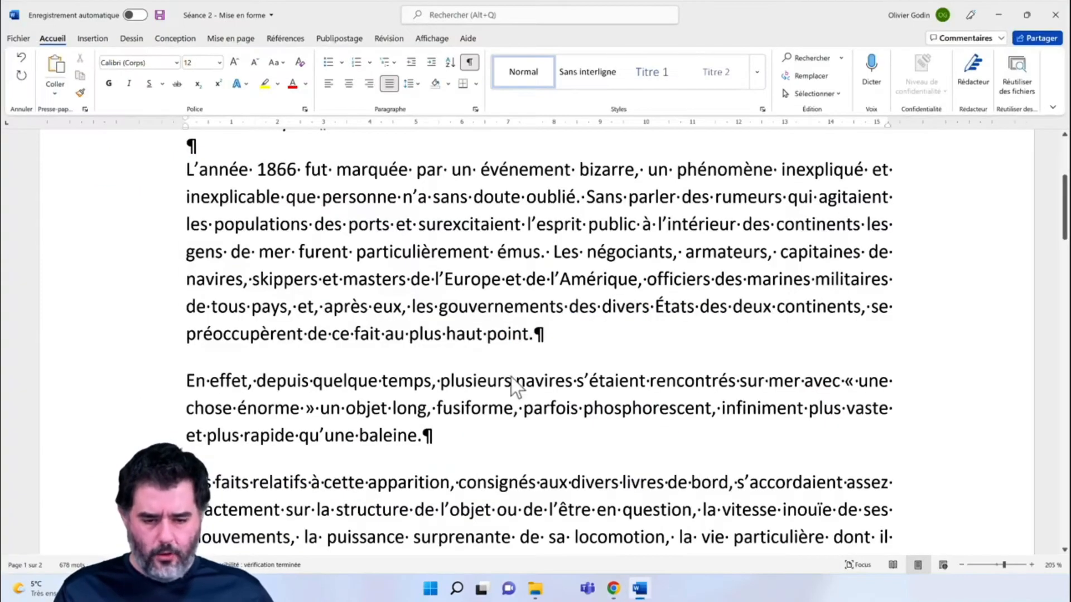
Check the Règle display option in Word's view settings and return to the paragraph formatting commands
scroll(880, 353, up, 5)
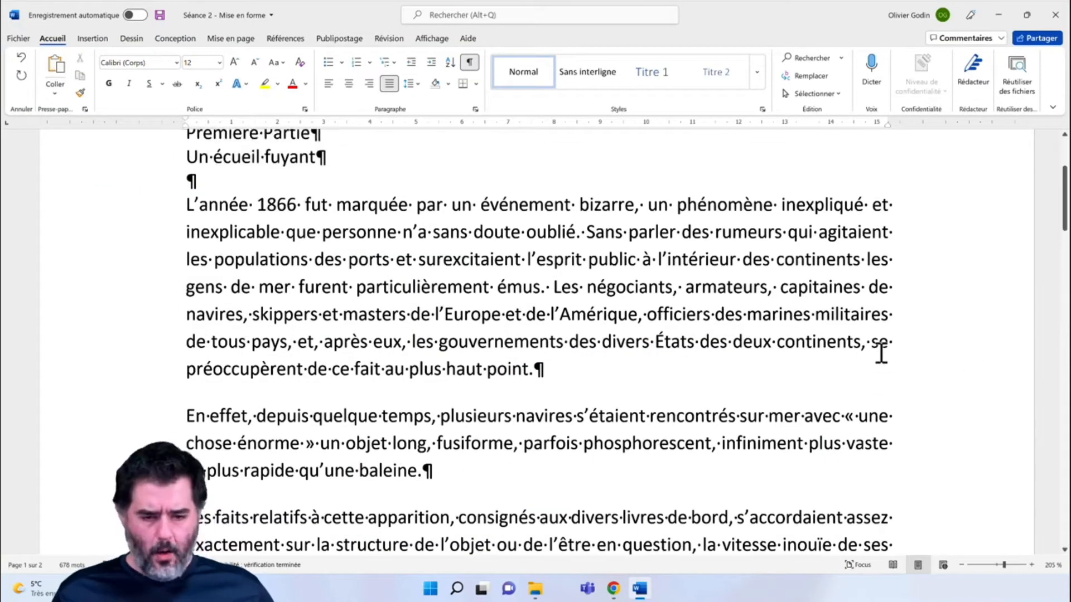
scroll(880, 354, down, 1)
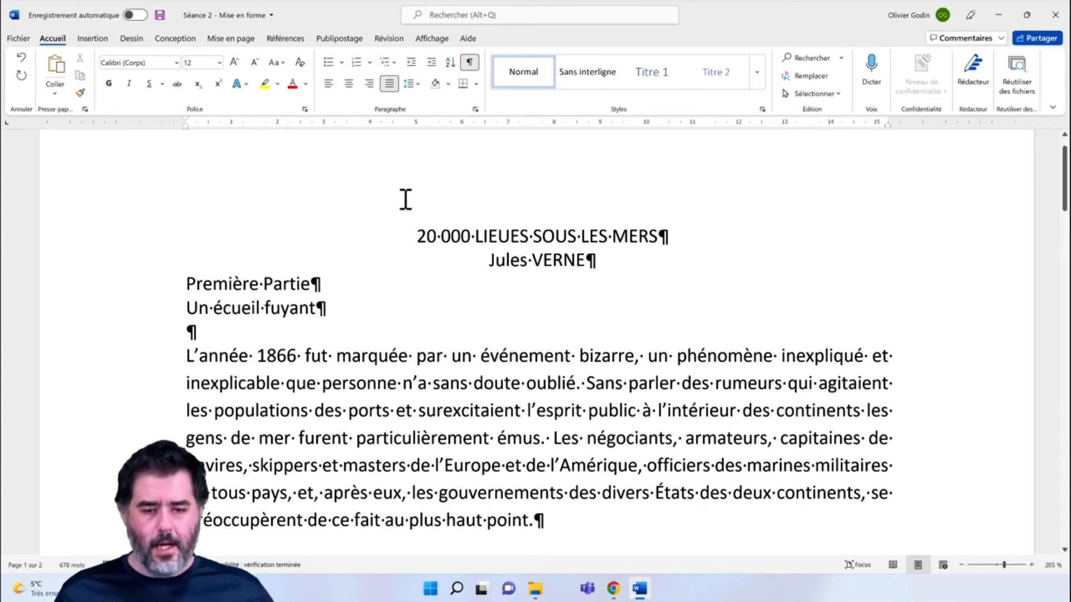
click(430, 39)
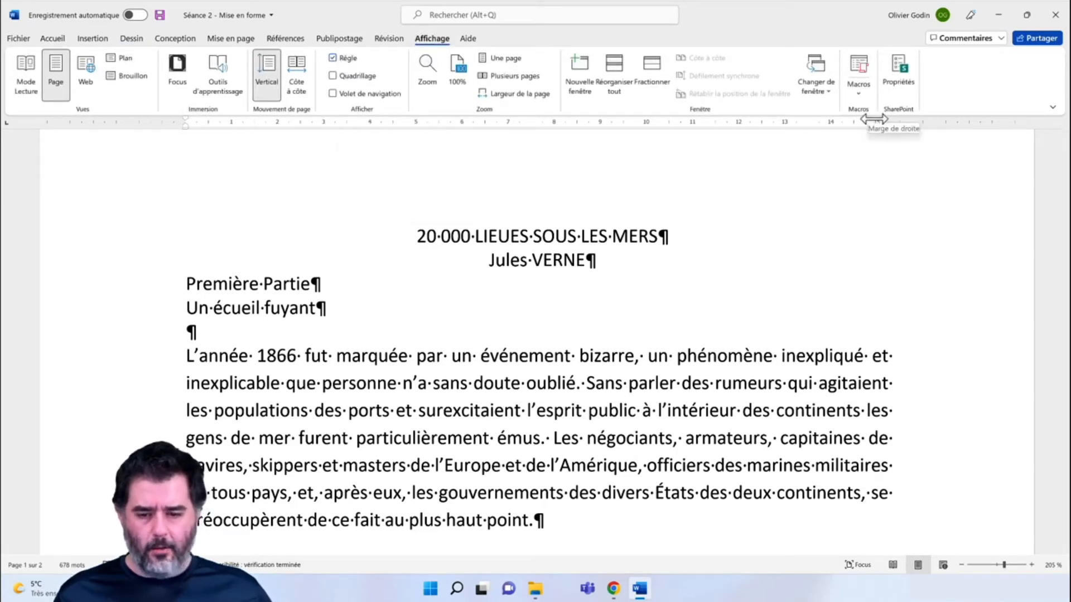
click(496, 438)
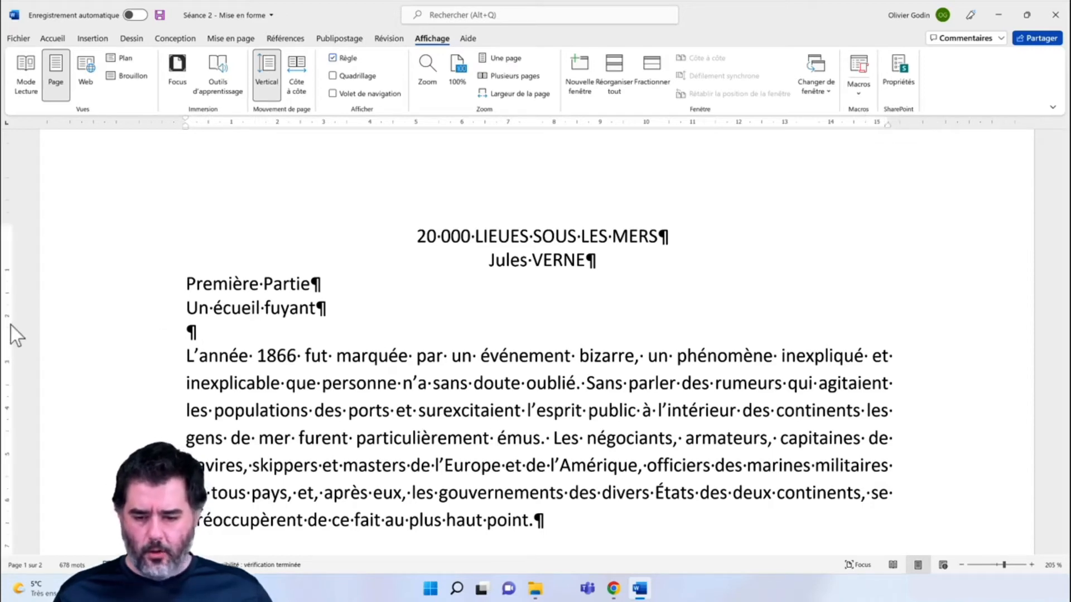
click(52, 38)
Try a right indent at about 12,5 cm on the ruler for the first body paragraph, and restore it to the right margin
scroll(576, 351, down, 1)
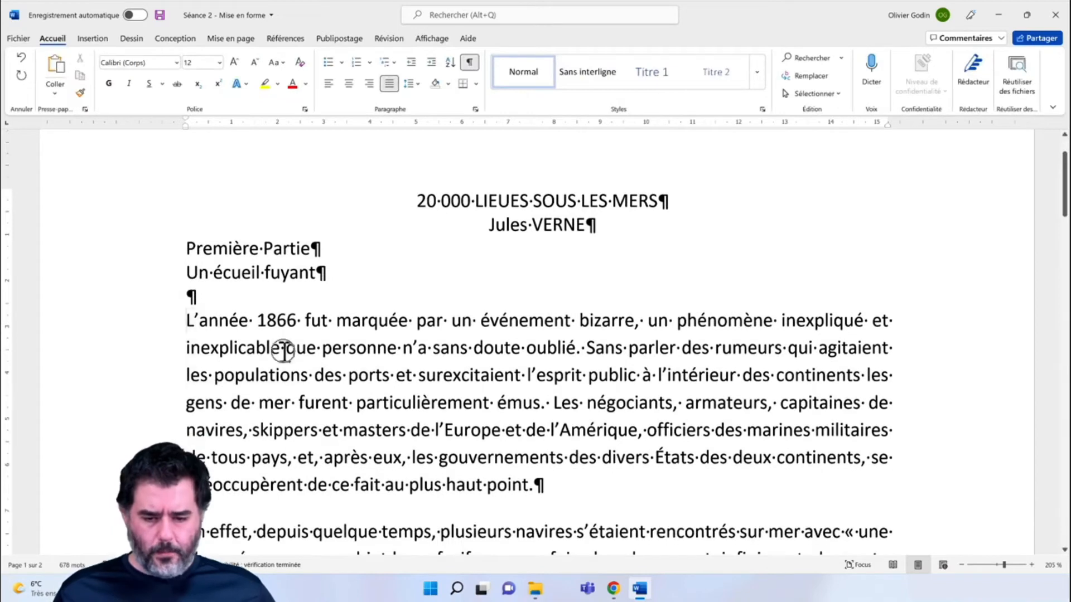
drag(187, 320, 534, 486)
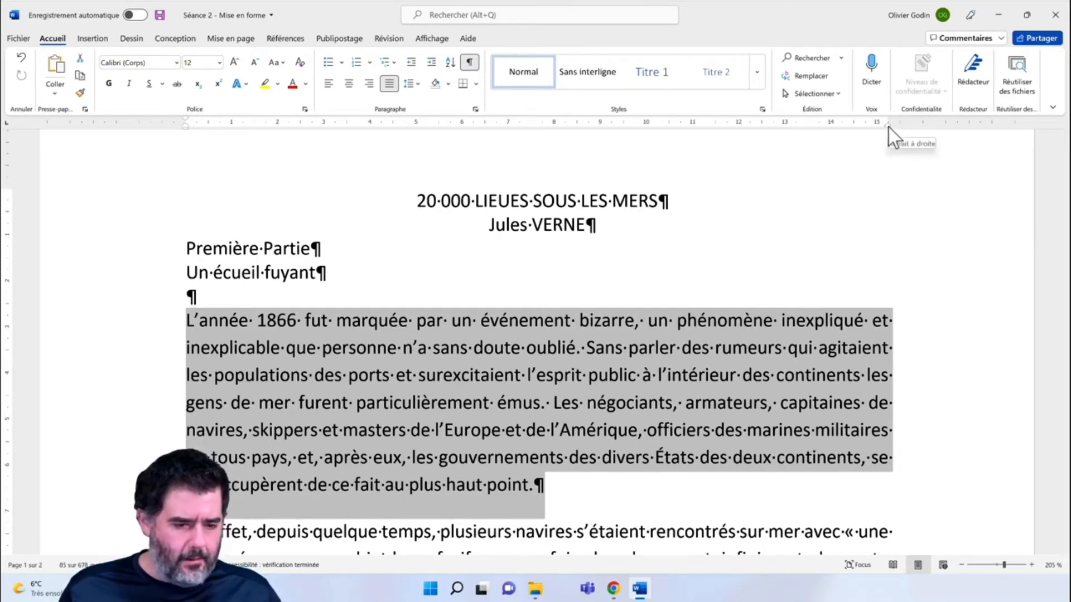
drag(888, 128, 888, 129)
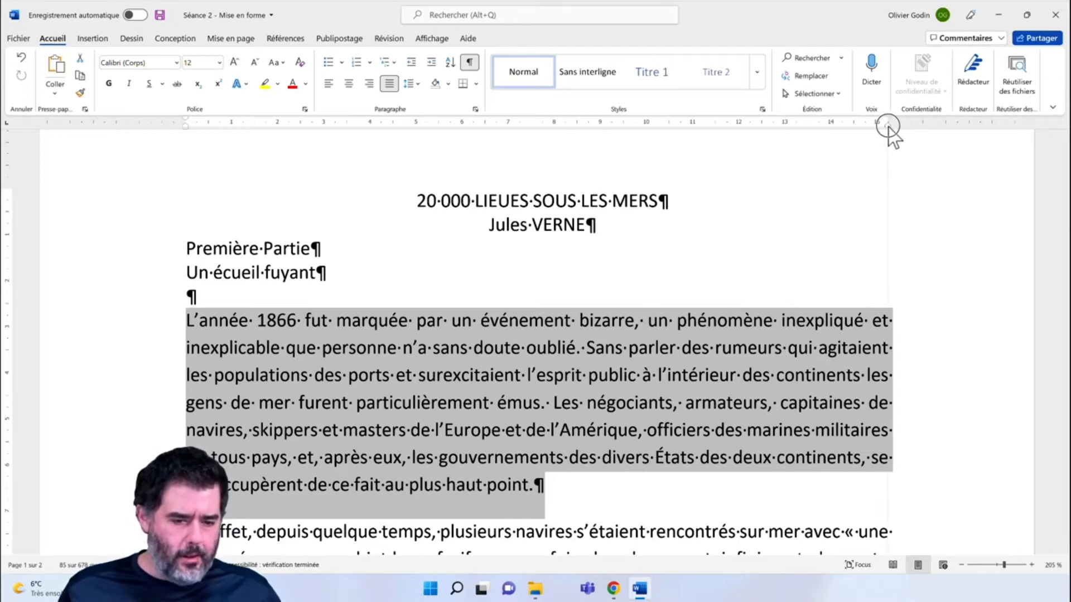
mouse_move(887, 127)
mouse_down()
mouse_move(695, 152)
mouse_move(761, 151)
mouse_up()
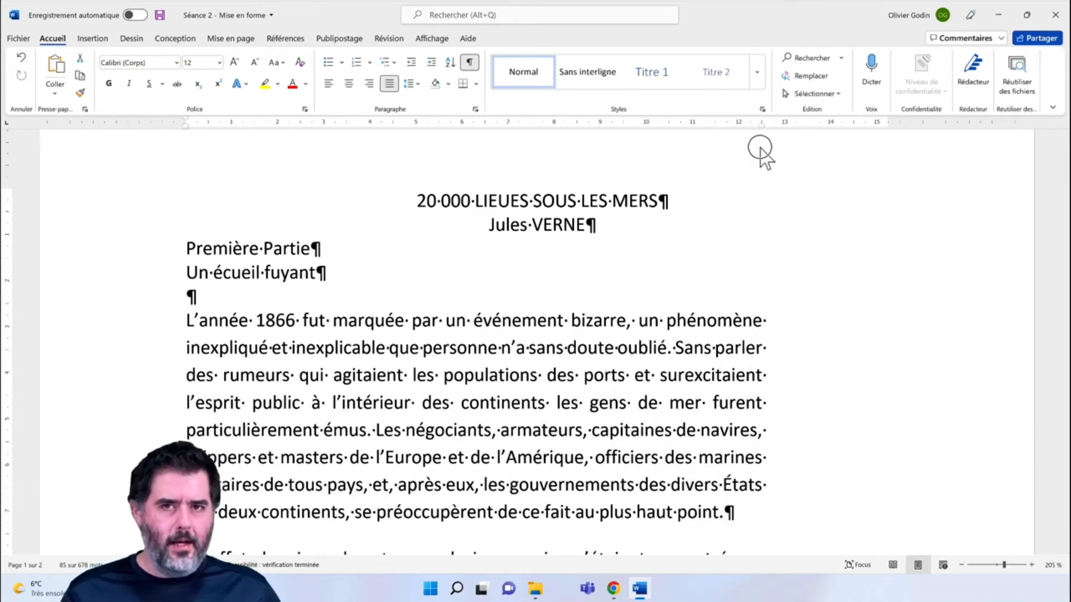
mouse_move(761, 149)
mouse_down()
mouse_move(808, 137)
mouse_move(770, 125)
mouse_move(812, 136)
mouse_move(956, 131)
mouse_move(888, 124)
mouse_move(1010, 128)
mouse_move(889, 129)
mouse_up()
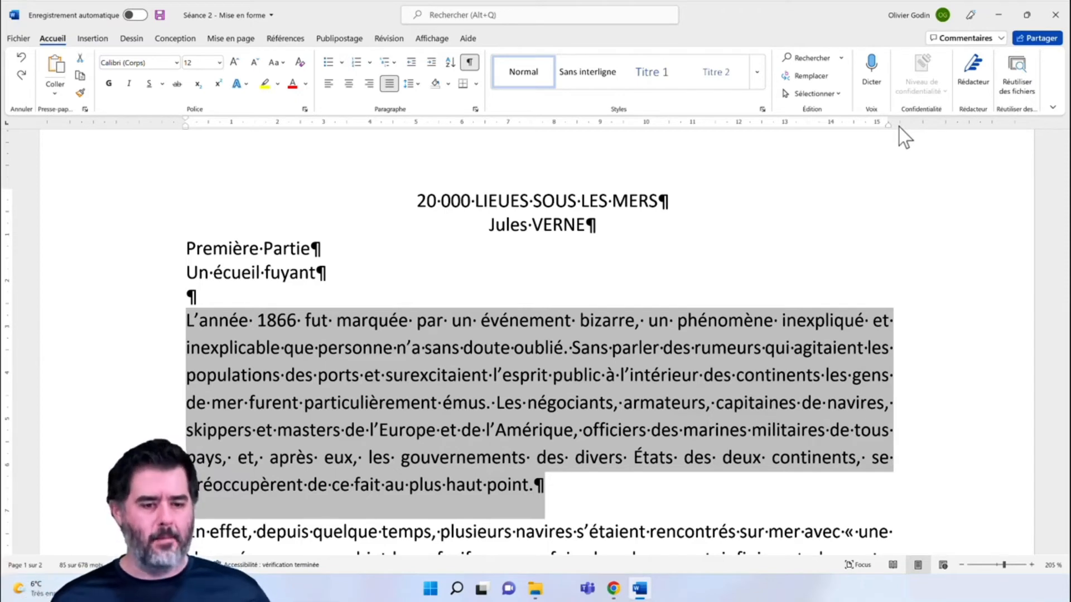
Try extending the first body paragraph's right indent past the margin to about 18 cm, and bring it back to the margin
drag(885, 125, 1014, 127)
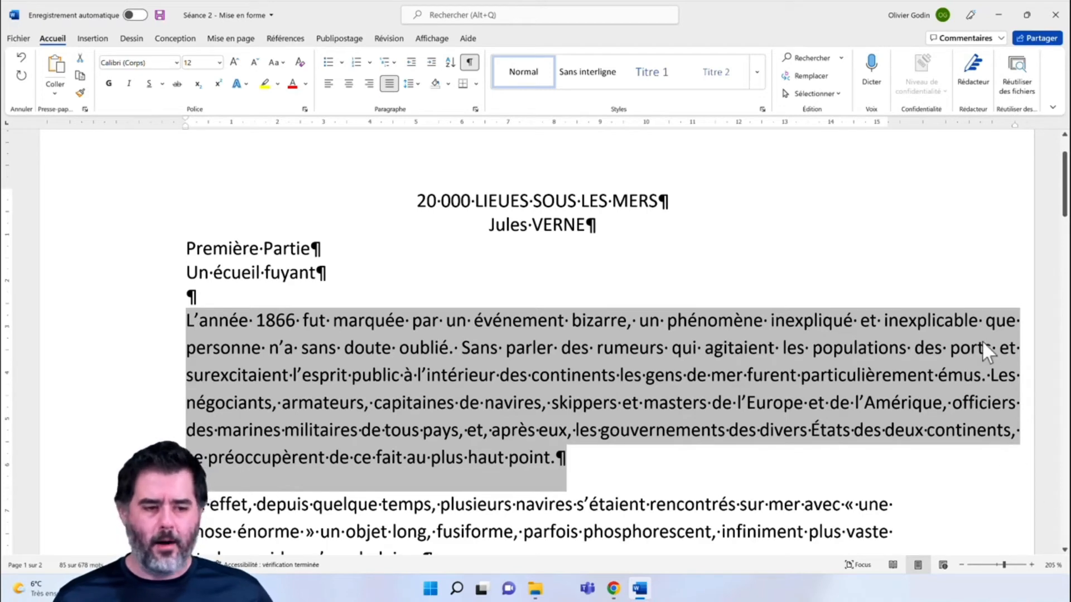
drag(1016, 128, 891, 129)
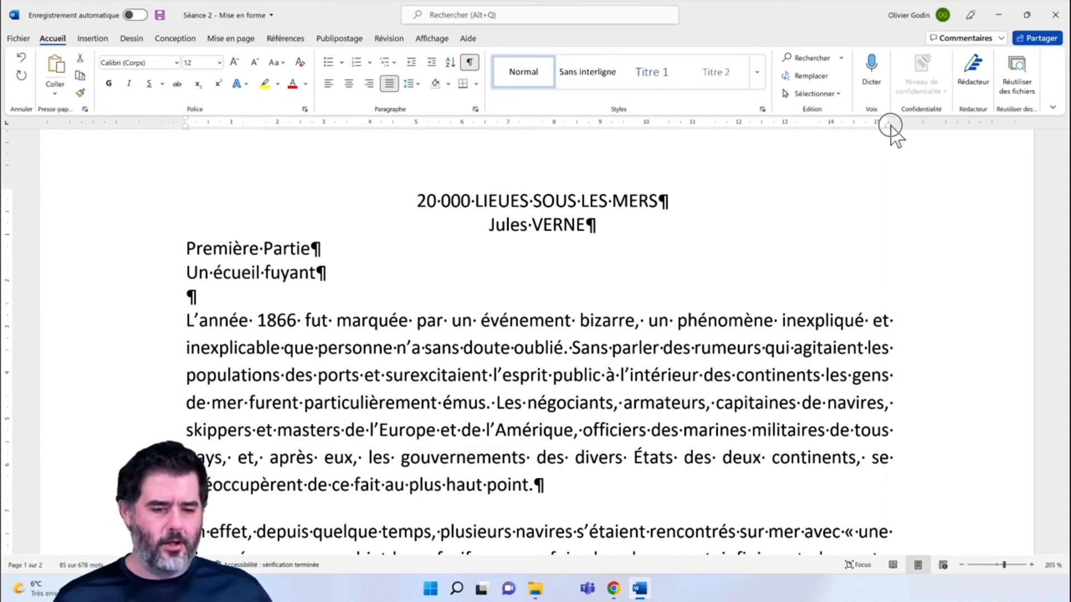
drag(891, 126, 885, 126)
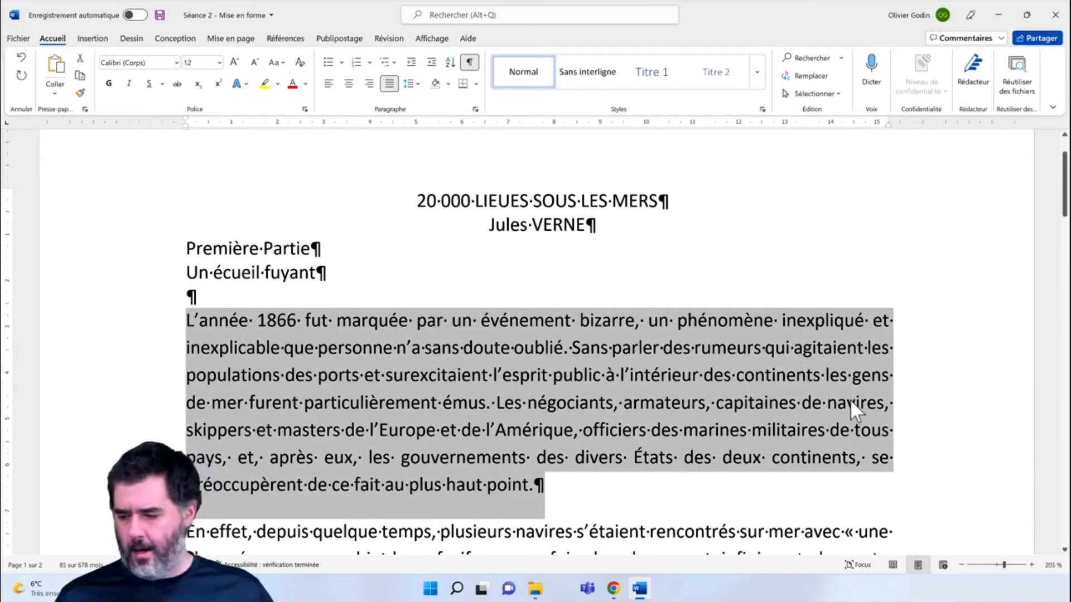
click(871, 346)
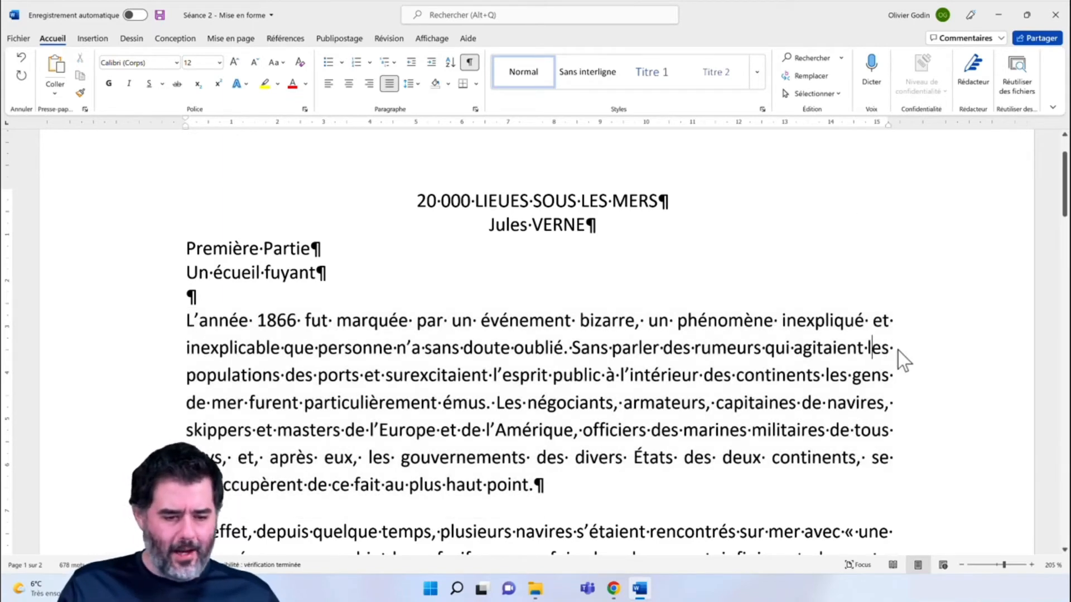
Give the first body paragraph, starting "L'année 1866", a first-line indent of about 1,25 cm
scroll(906, 368, down, 2)
scroll(906, 366, up, 1)
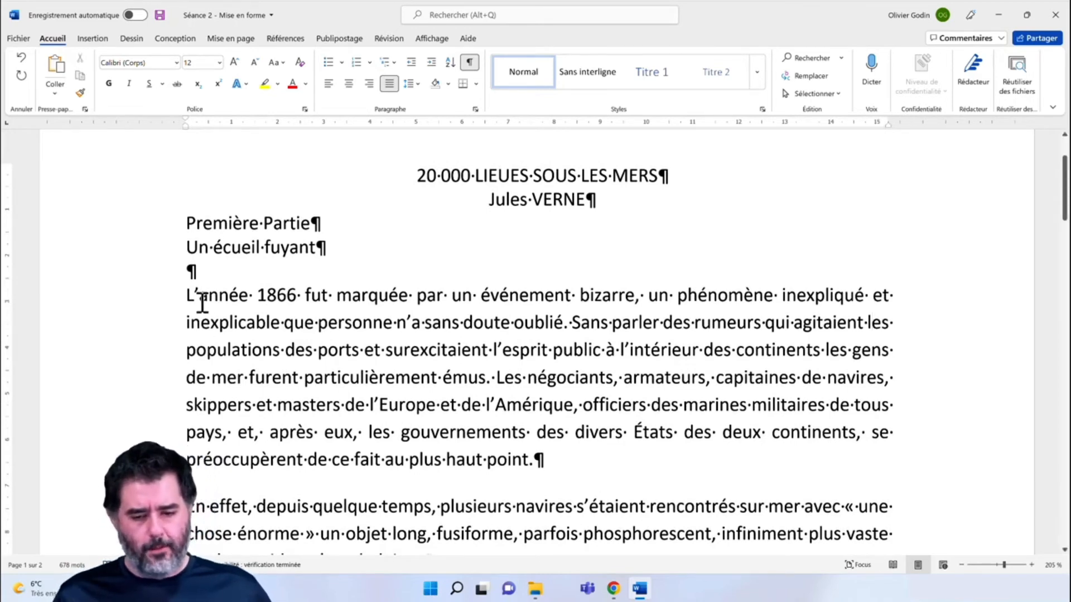
drag(190, 297, 560, 471)
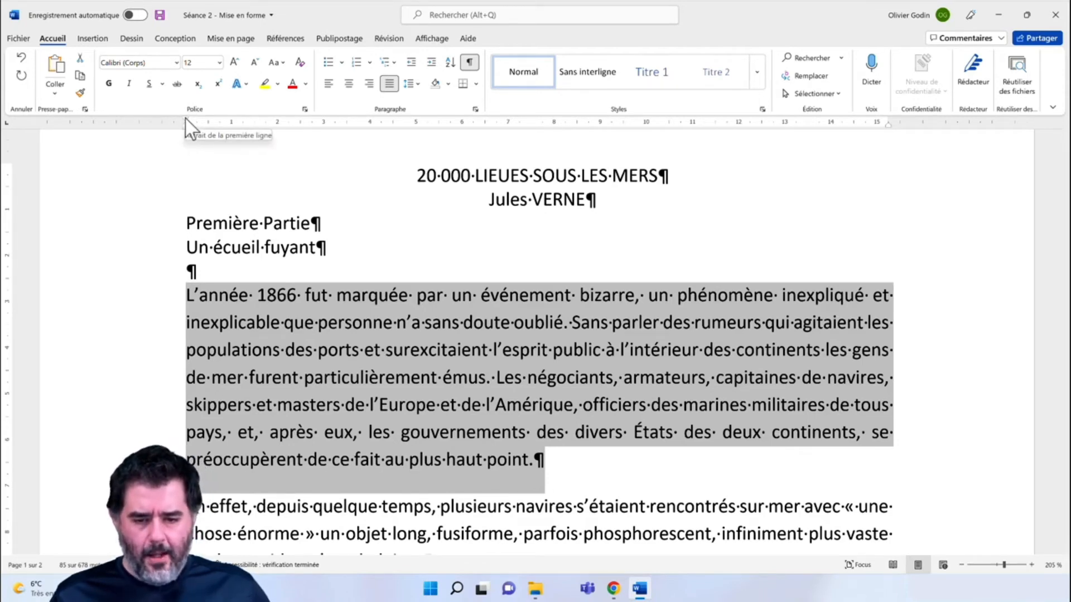
mouse_move(185, 118)
mouse_down()
mouse_move(383, 109)
mouse_move(320, 112)
mouse_move(301, 118)
mouse_move(381, 115)
mouse_move(239, 139)
mouse_up()
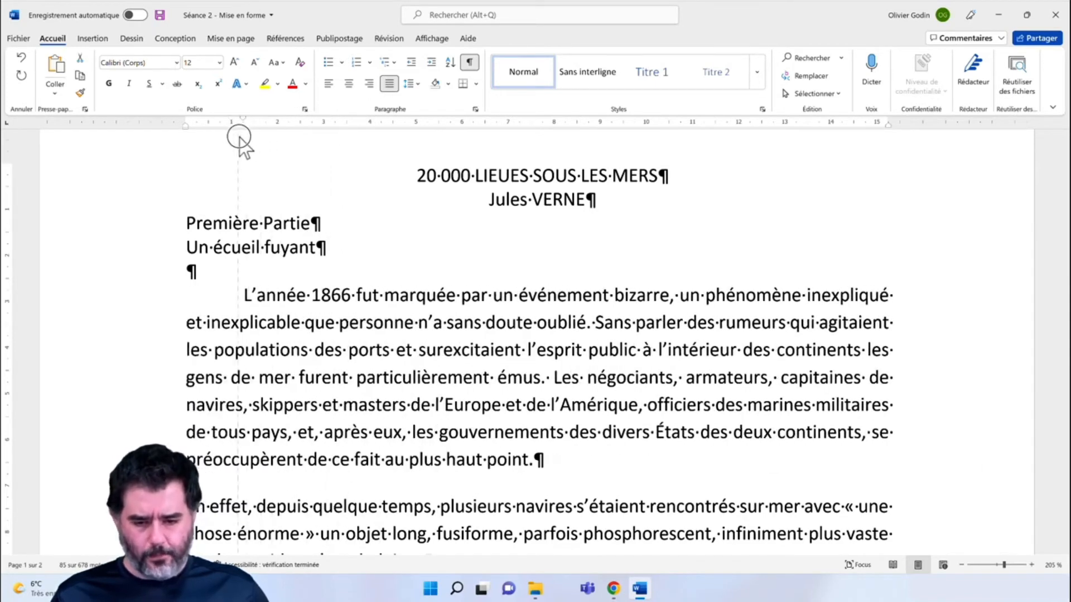
triple_click(497, 277)
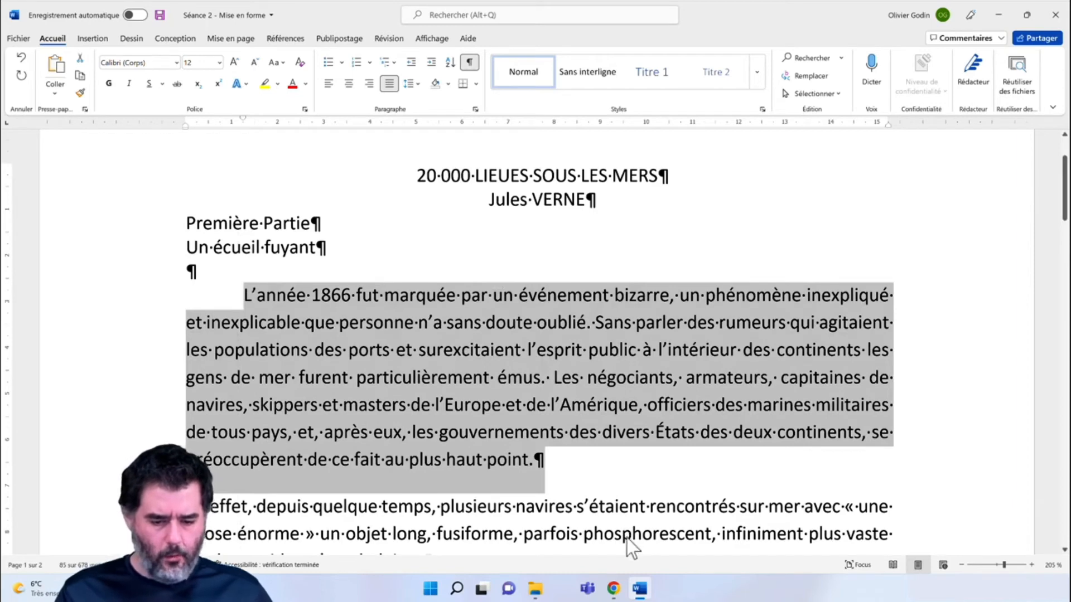
Examine the first-line indents of the body paragraphs in the solution document in Chrome, and return to Word
click(613, 588)
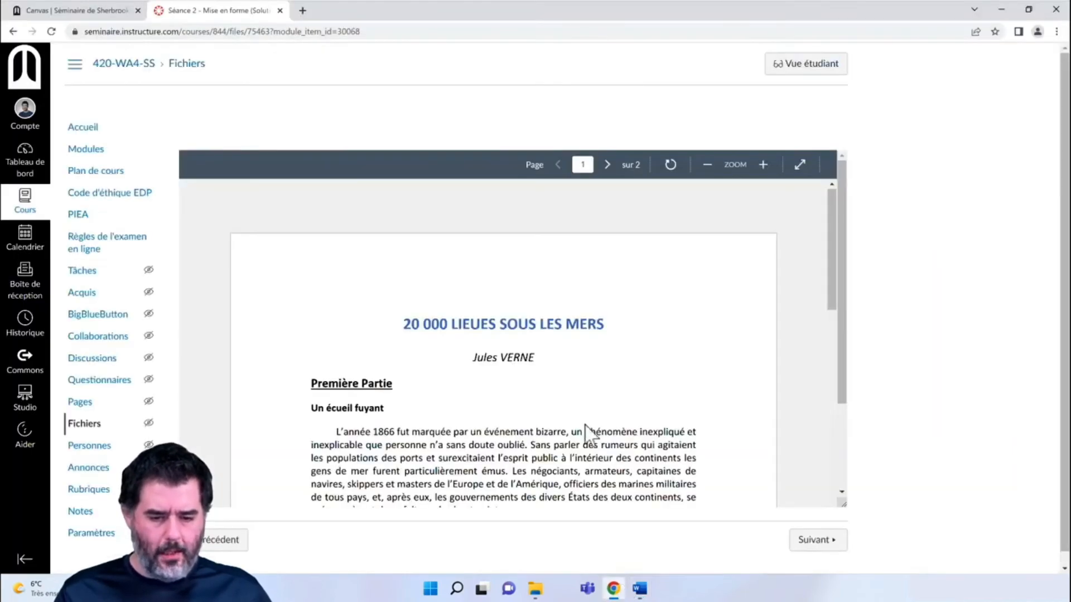
scroll(338, 432, down, 3)
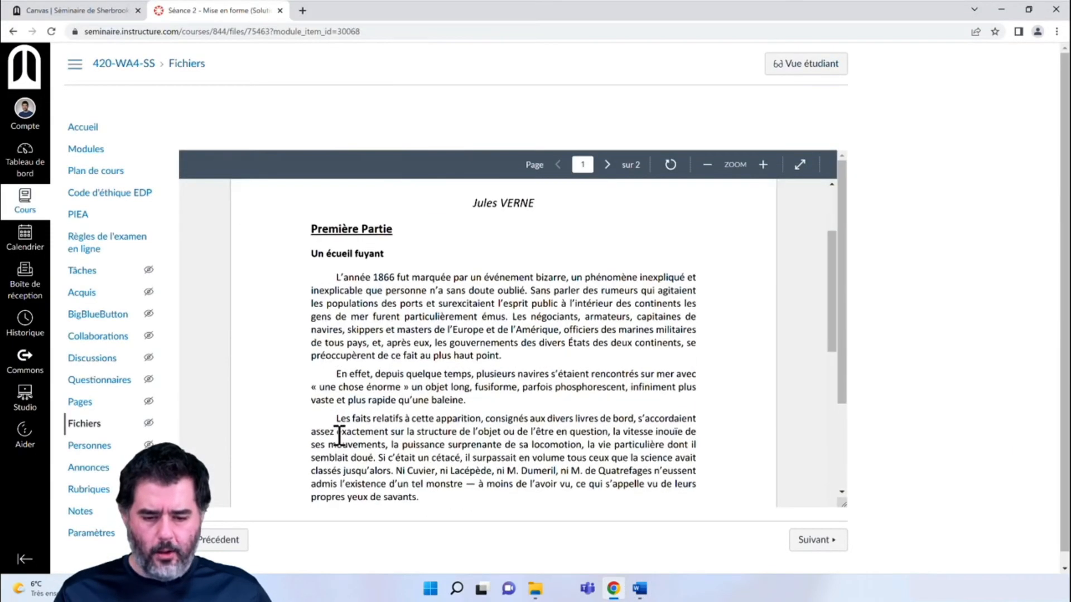
scroll(347, 344, down, 1)
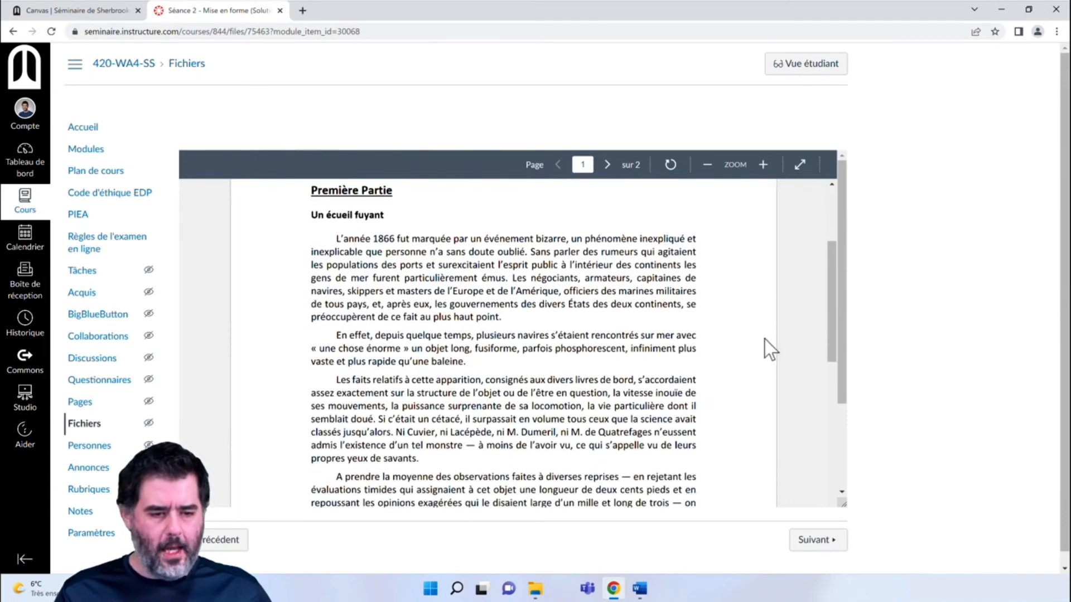
click(1004, 9)
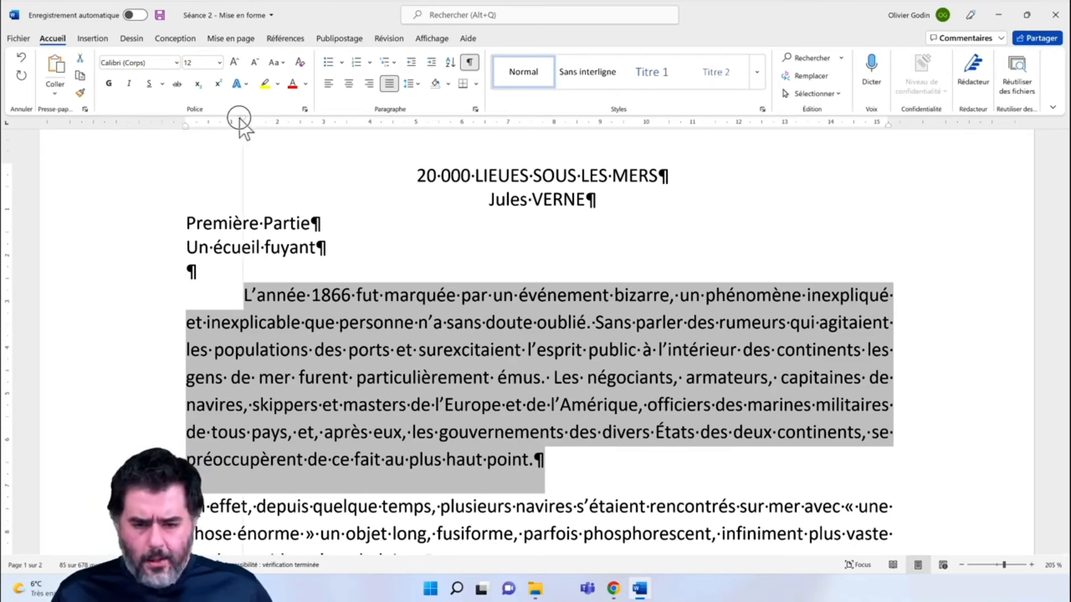
Try a first-line indent of about 0,75 cm, and set it to about 2,75 cm for the first two body paragraphs
mouse_move(240, 119)
mouse_down()
mouse_move(197, 123)
mouse_move(221, 122)
mouse_up()
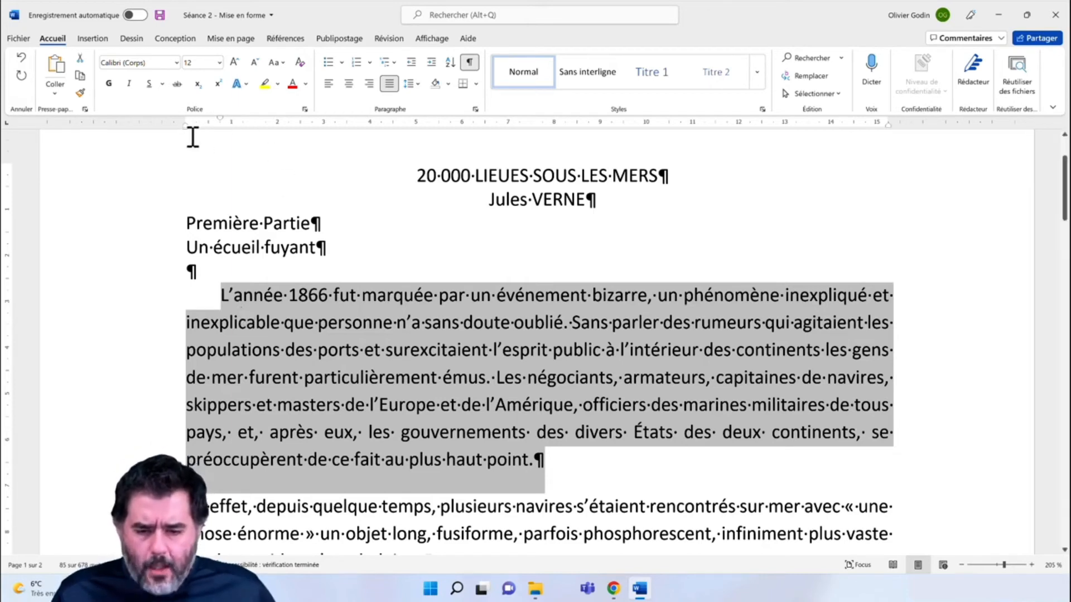
drag(223, 119, 300, 120)
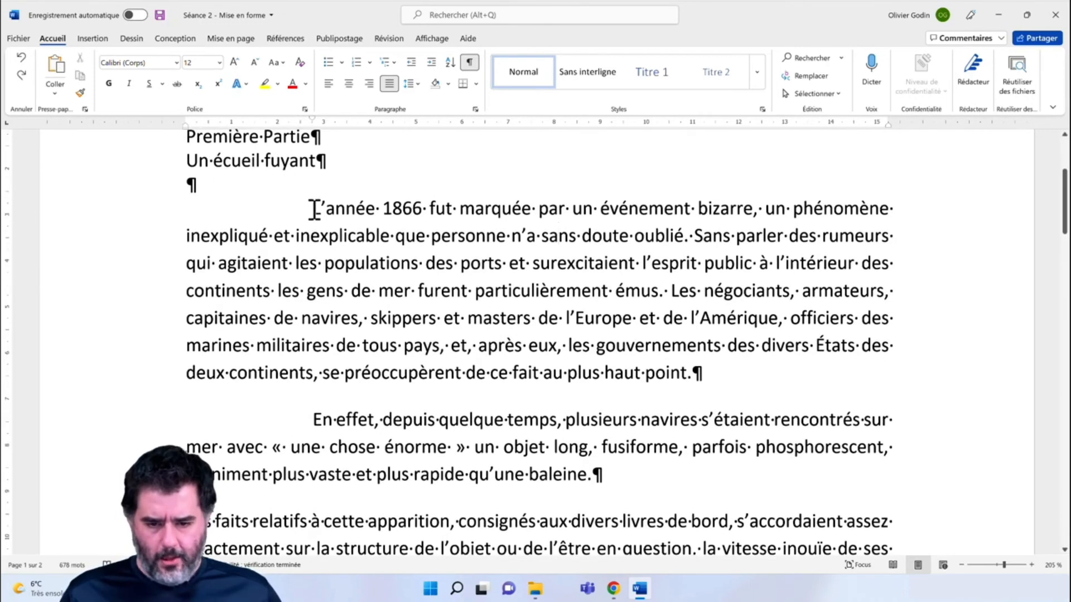
Try left indents of about 2,75 cm and 4,5 cm on the first body paragraph, and return it to the left margin
drag(314, 209, 724, 347)
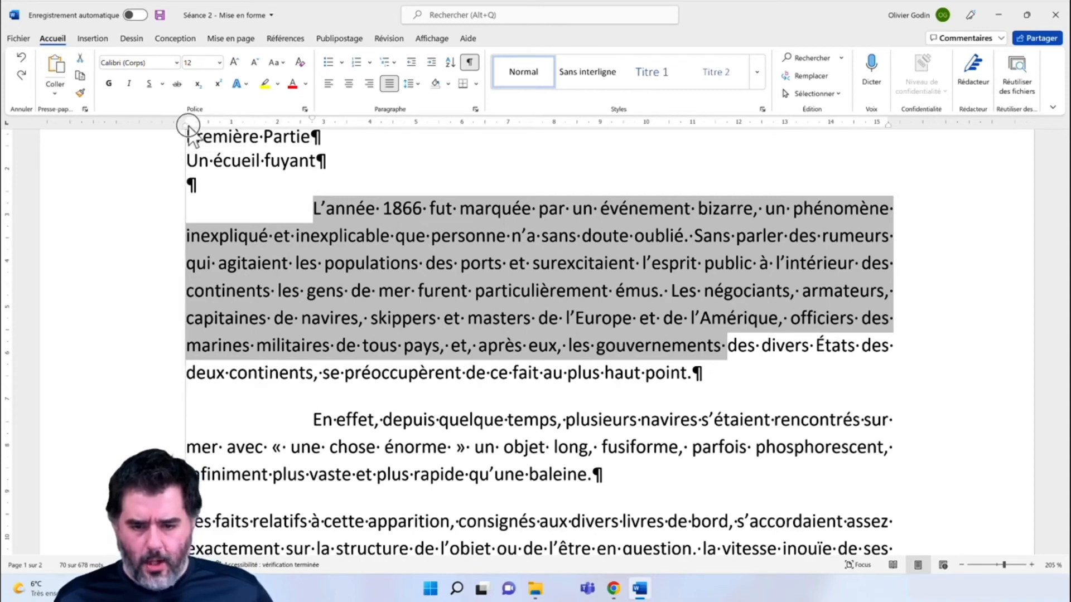
mouse_move(187, 125)
mouse_down()
mouse_move(359, 134)
mouse_move(186, 136)
mouse_move(310, 131)
mouse_up()
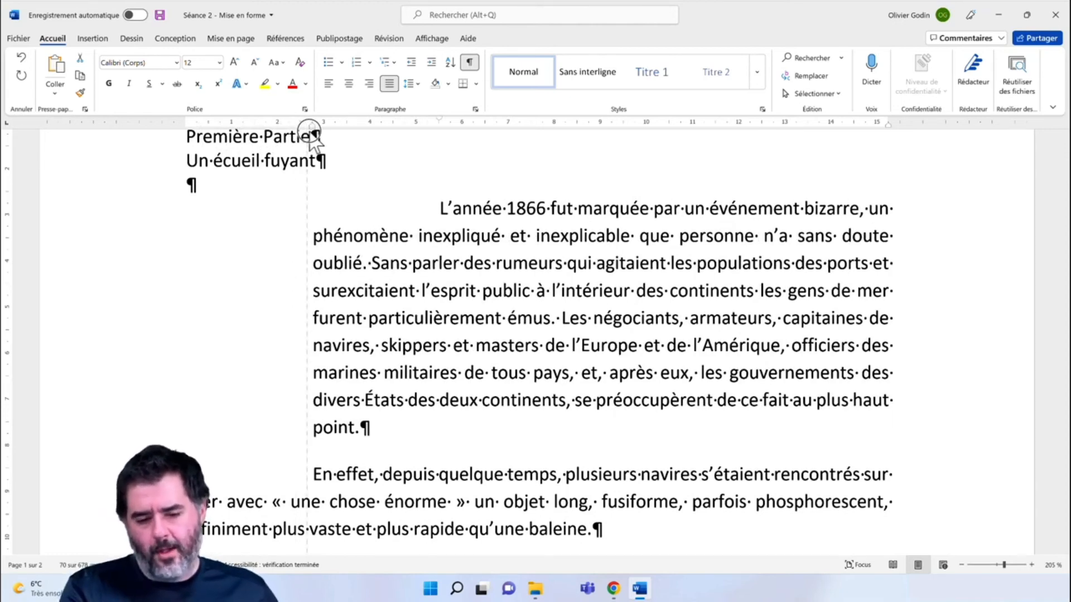
mouse_move(311, 133)
mouse_down()
mouse_move(394, 136)
mouse_move(291, 141)
mouse_move(390, 136)
mouse_move(318, 139)
mouse_move(390, 120)
mouse_move(270, 133)
mouse_move(344, 135)
mouse_move(211, 154)
mouse_move(349, 162)
mouse_move(240, 177)
mouse_move(353, 168)
mouse_move(198, 184)
mouse_move(310, 195)
mouse_move(247, 192)
mouse_move(390, 184)
mouse_up()
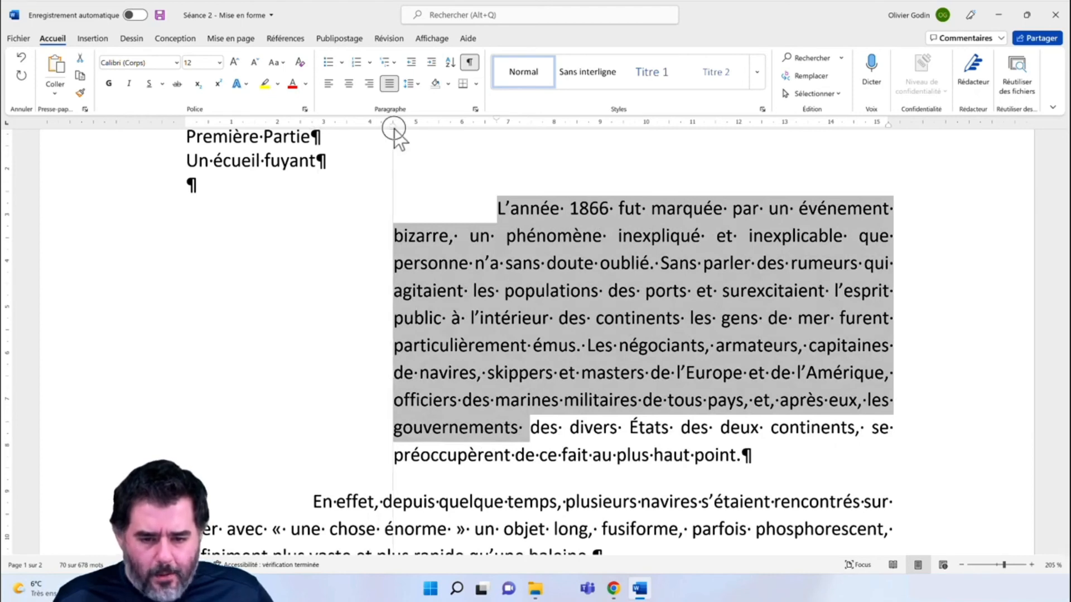
mouse_move(393, 129)
mouse_down()
mouse_move(335, 131)
mouse_move(399, 132)
mouse_move(340, 144)
mouse_move(390, 139)
mouse_move(375, 142)
mouse_move(365, 140)
mouse_move(371, 125)
mouse_move(313, 131)
mouse_move(375, 132)
mouse_move(332, 127)
mouse_move(233, 146)
mouse_move(411, 176)
mouse_move(223, 167)
mouse_move(210, 176)
mouse_move(246, 176)
mouse_move(191, 178)
mouse_up()
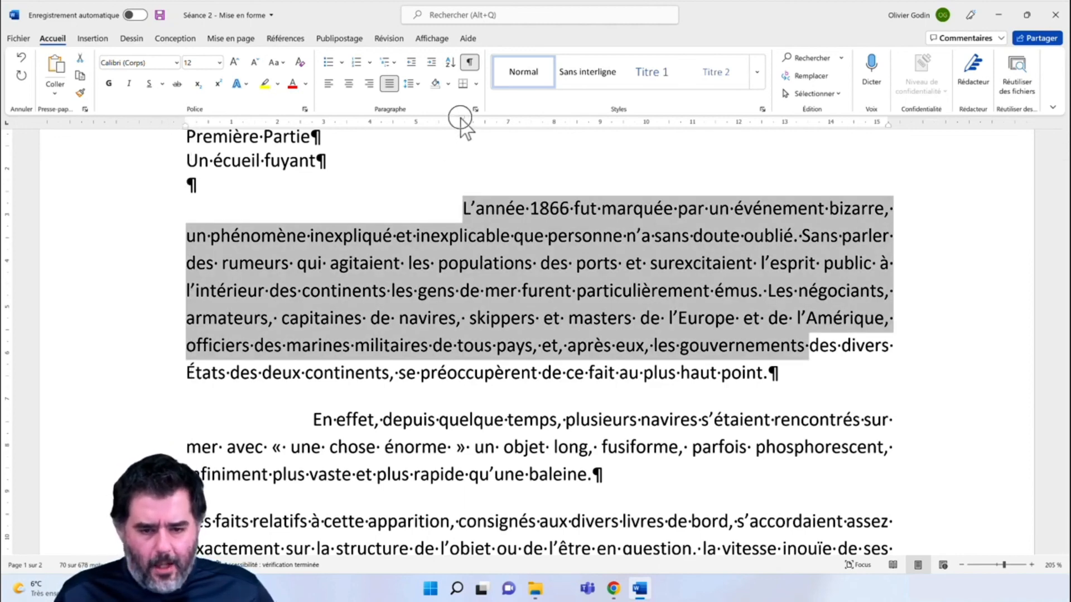
Reset the first body paragraph's first-line indent to 0 so it aligns with the left margin
mouse_move(461, 119)
mouse_down()
mouse_move(273, 120)
mouse_move(185, 136)
mouse_up()
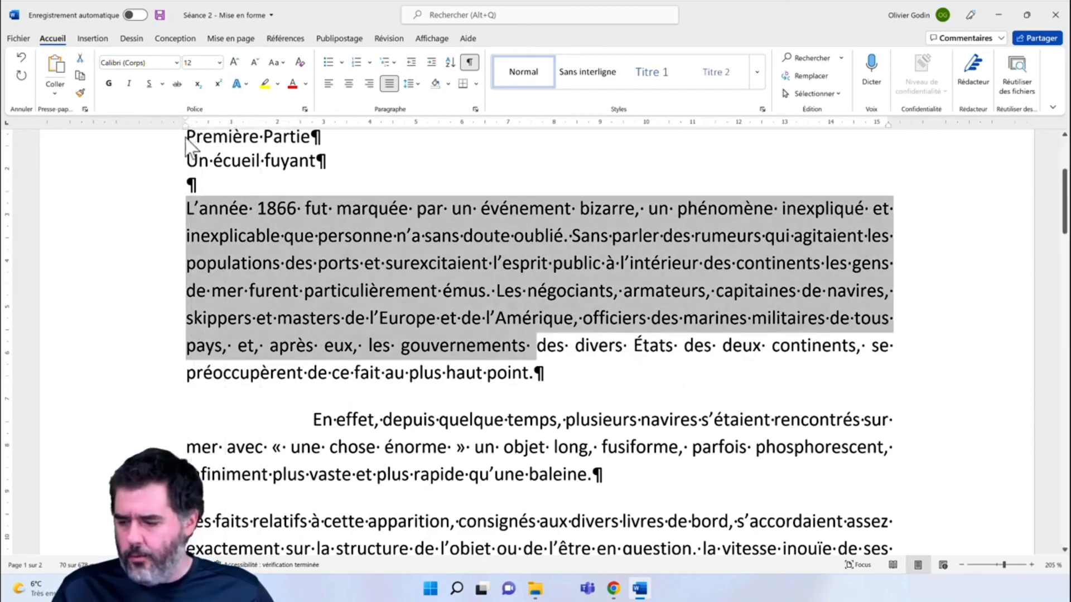
click(577, 282)
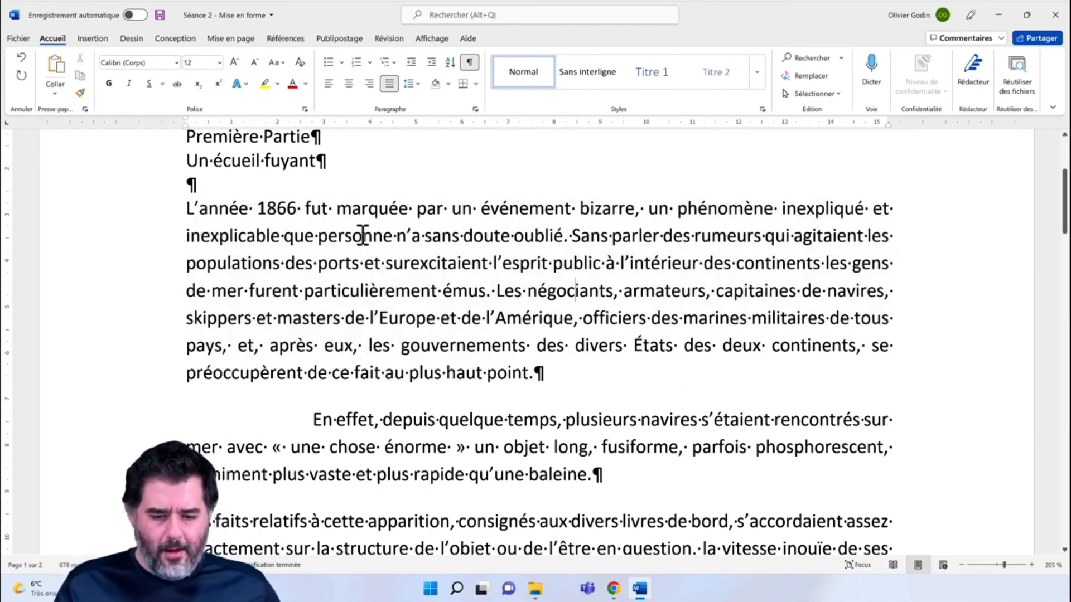